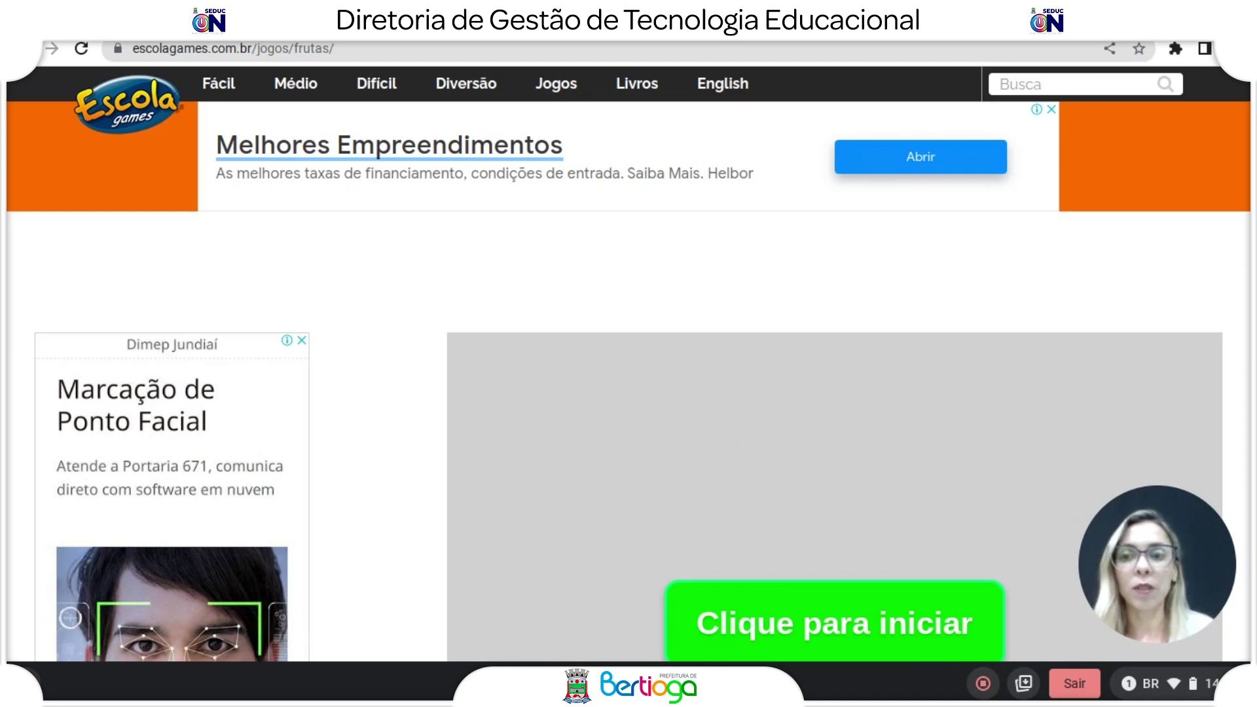
Step: Open Google Classroom in a new browser tab and create a class named "1 ano A"
key("ctrl+t")
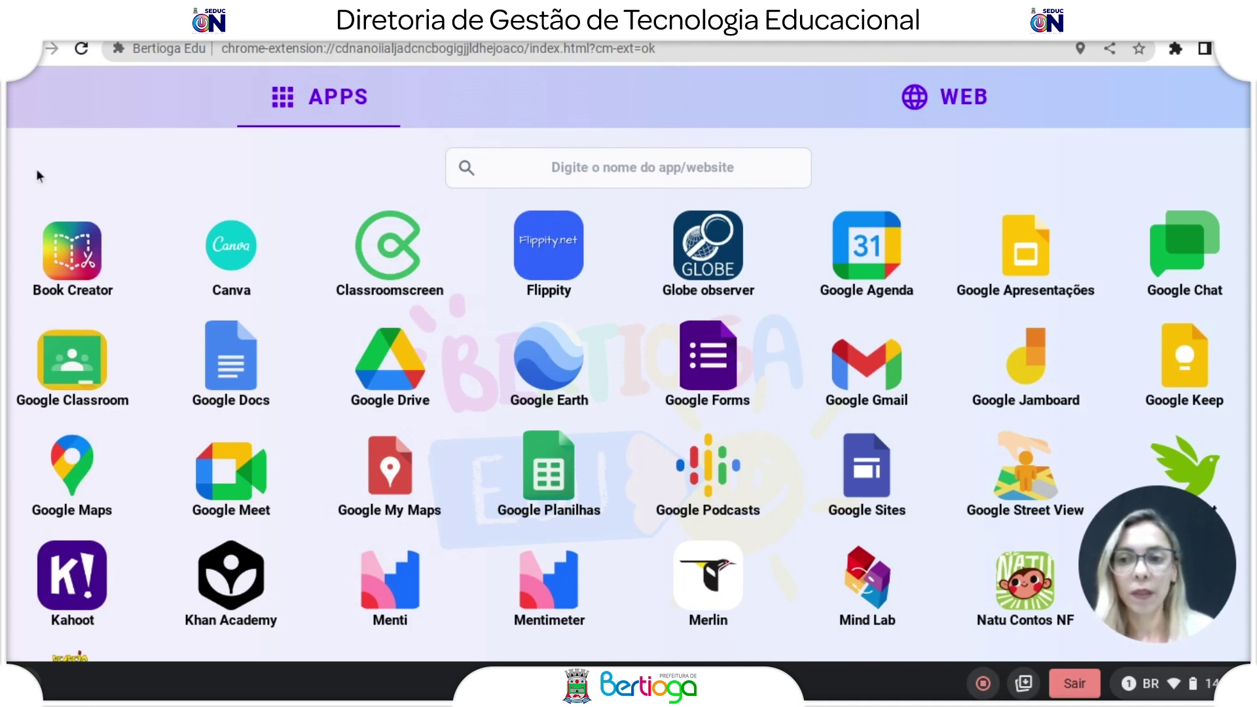
left_click(83, 347)
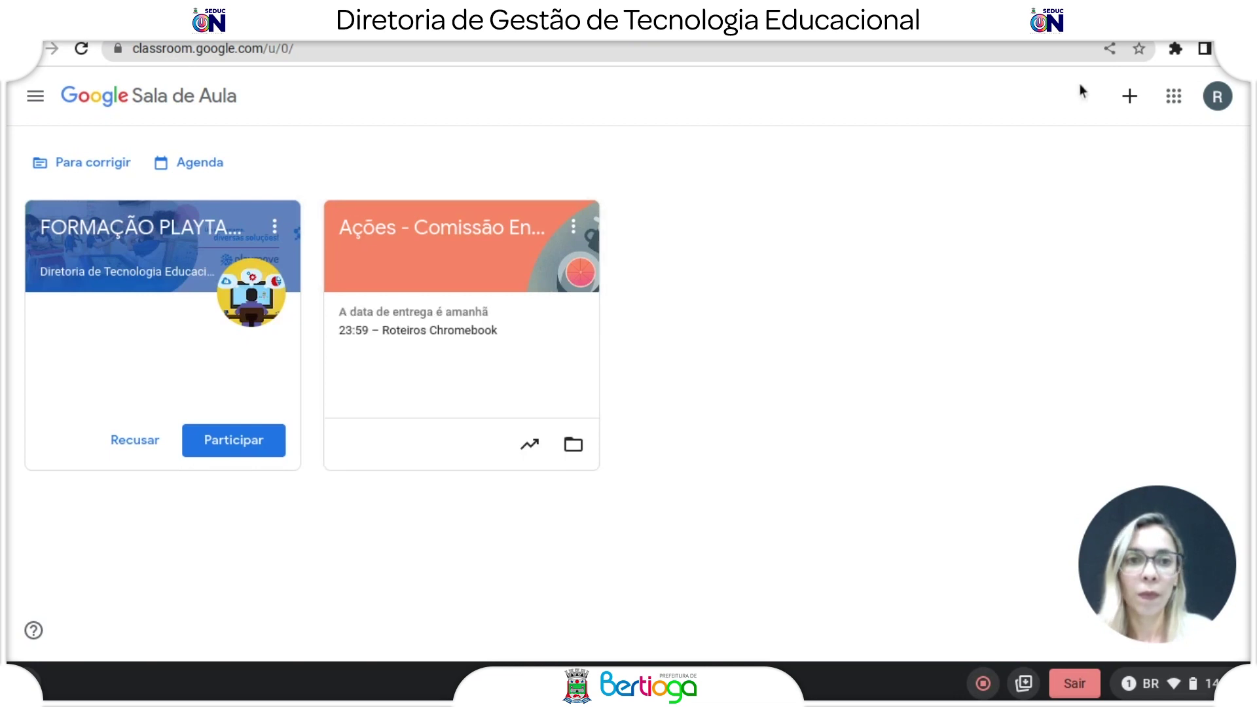
left_click(1128, 99)
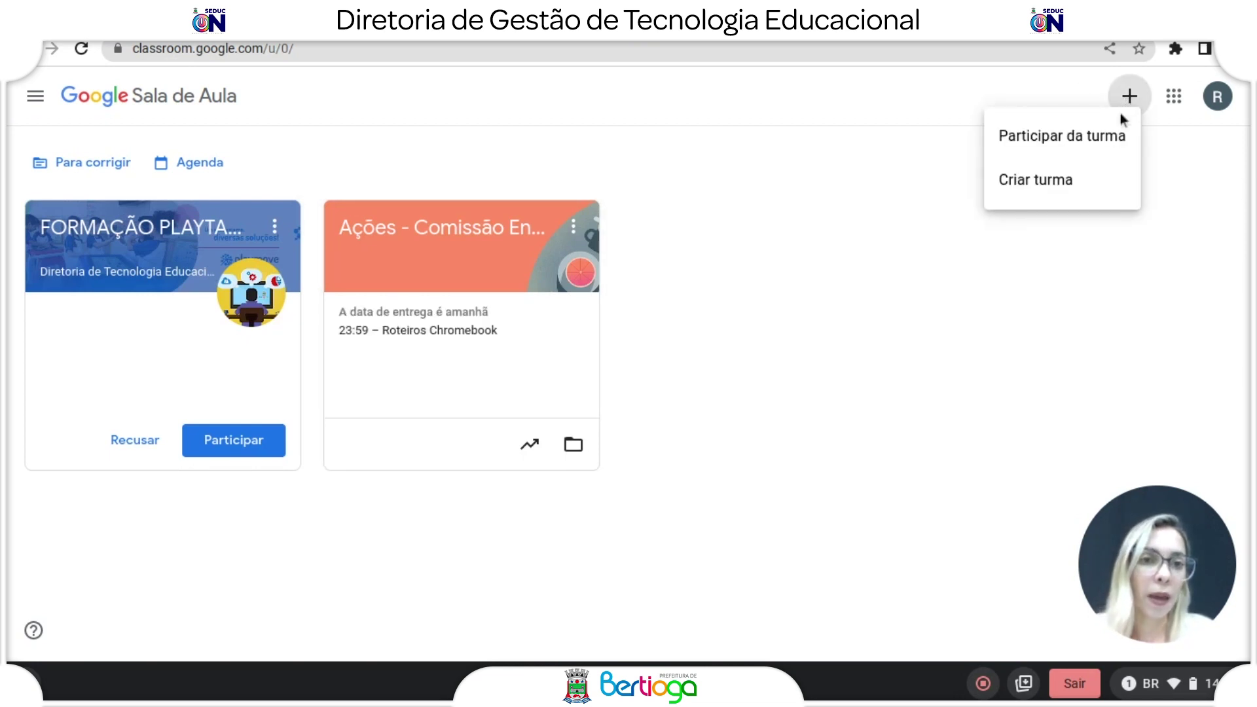
left_click(1100, 183)
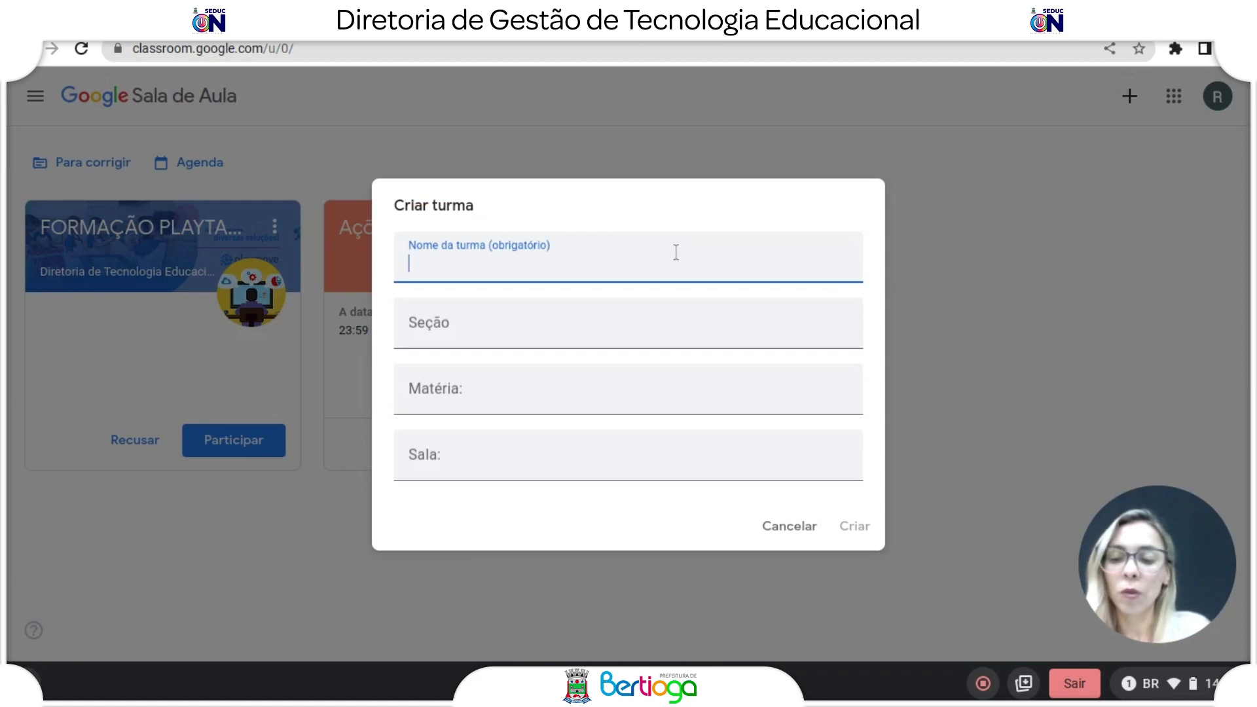
type("1 ano ")
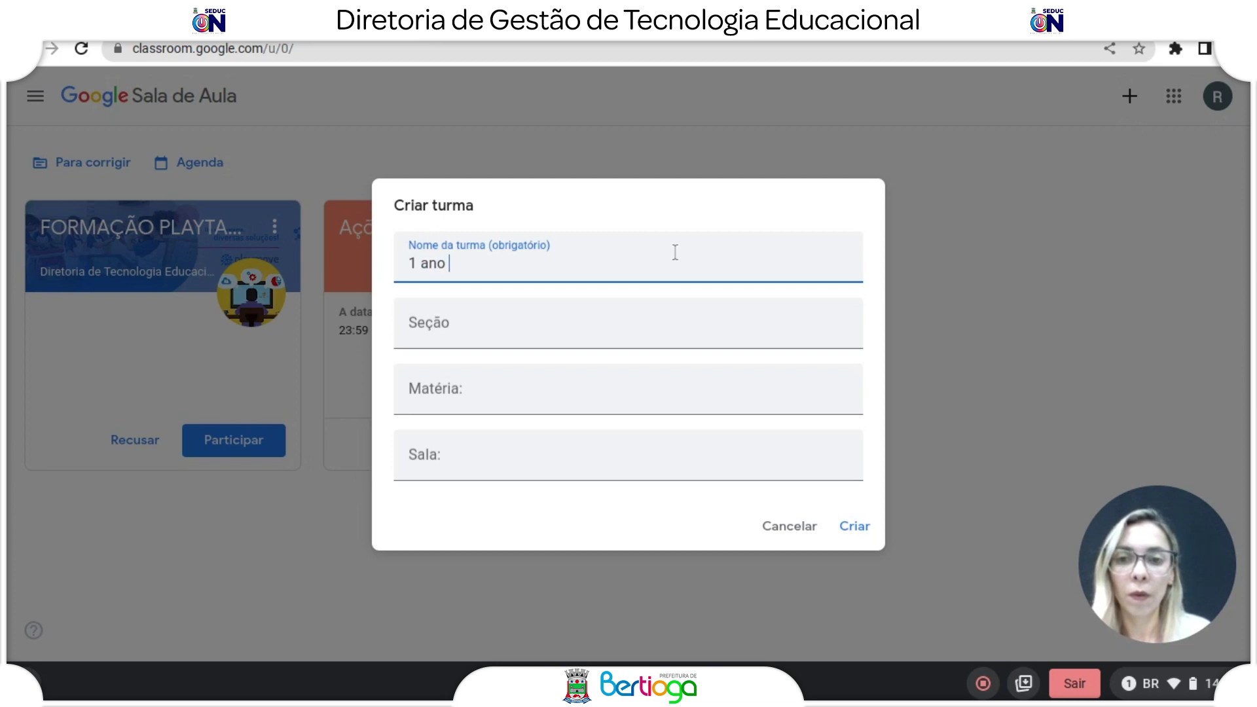
type("A")
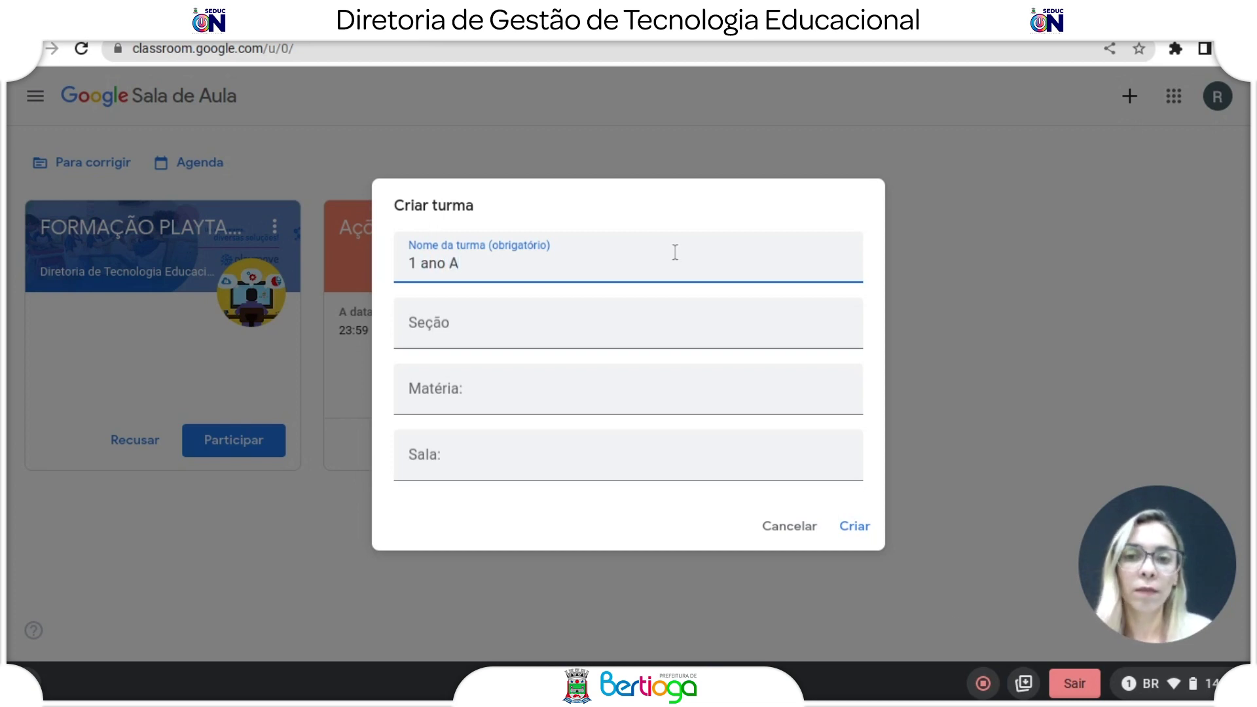
left_click(862, 535)
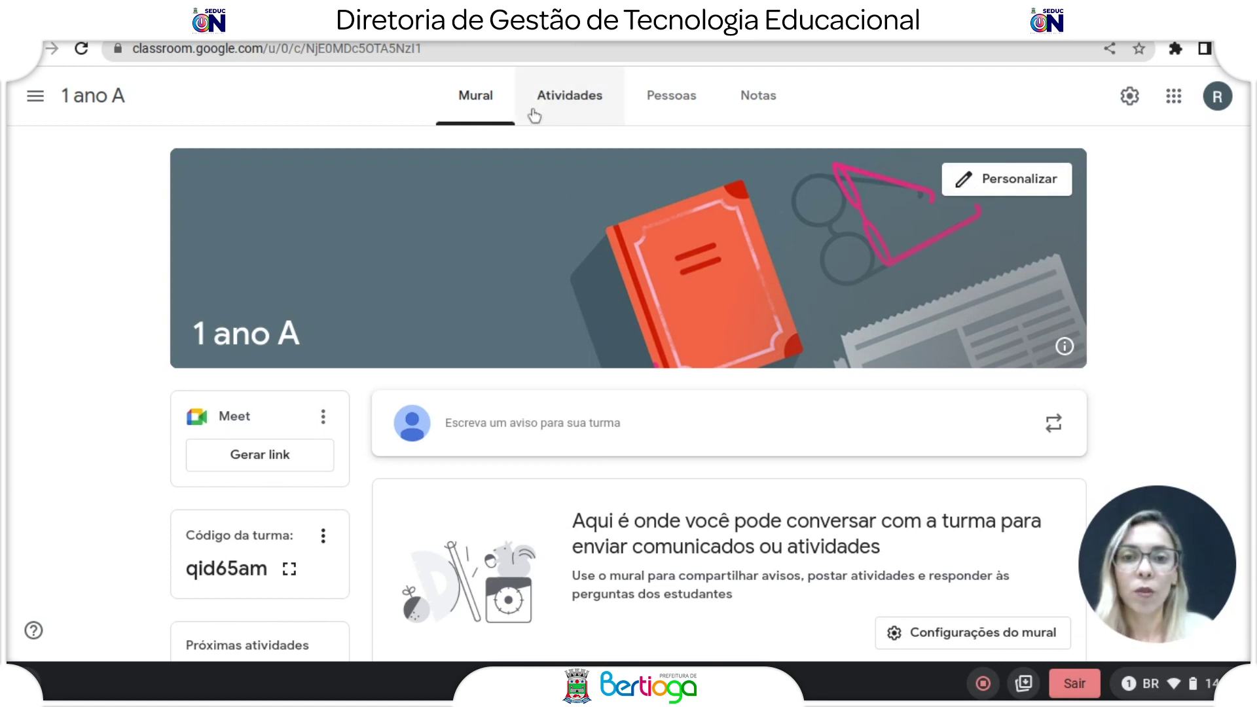
Step: Start a new assignment (Atividade) in the class's classwork and title it "Jogo das frutas"
left_click(571, 108)
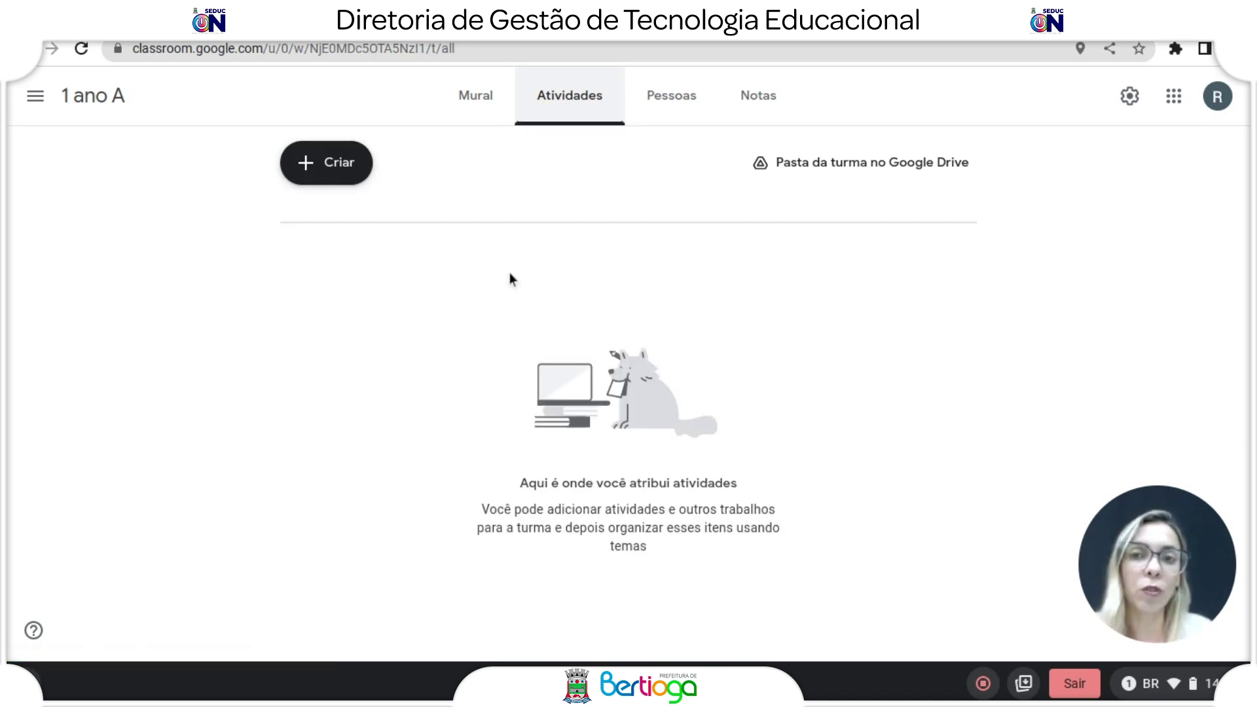
left_click(329, 169)
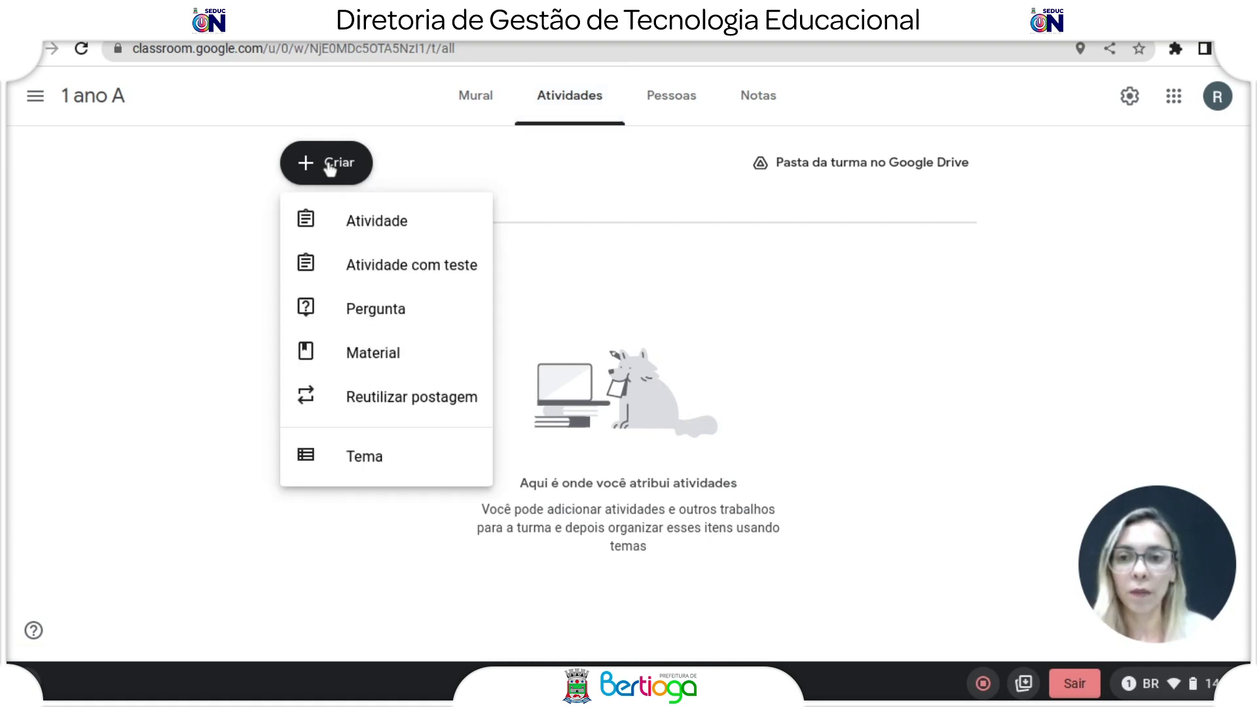
left_click(369, 229)
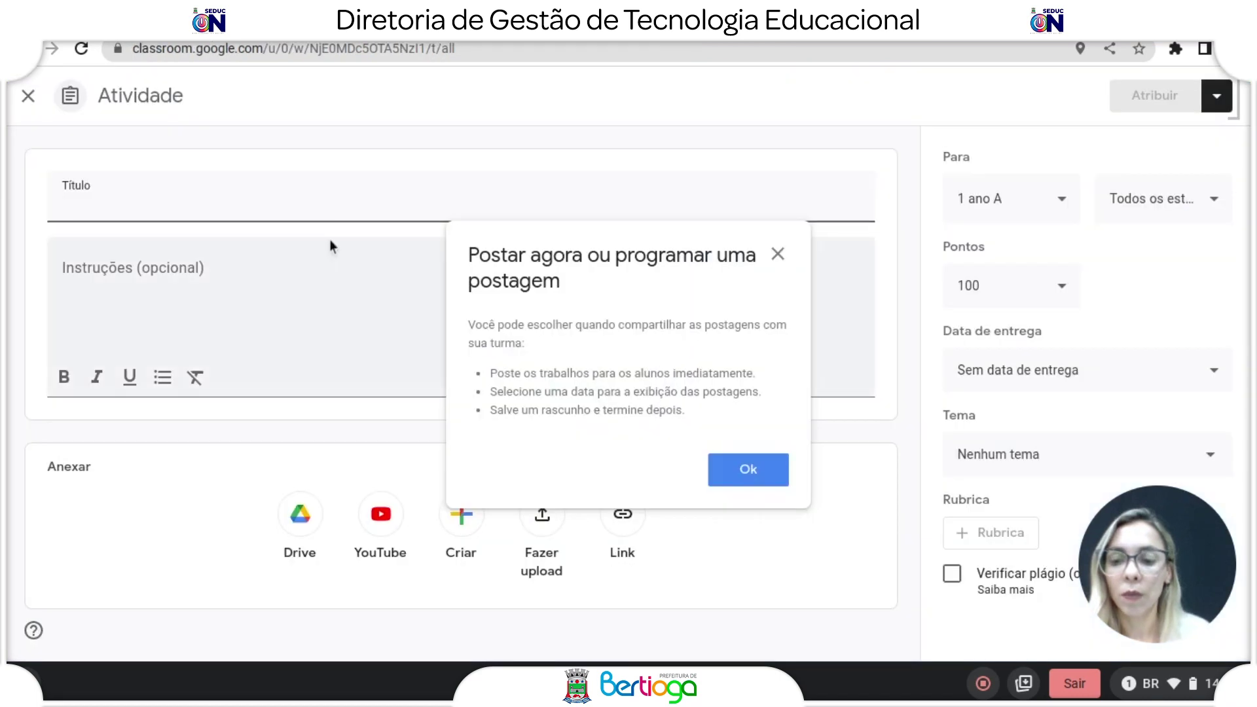
type("J")
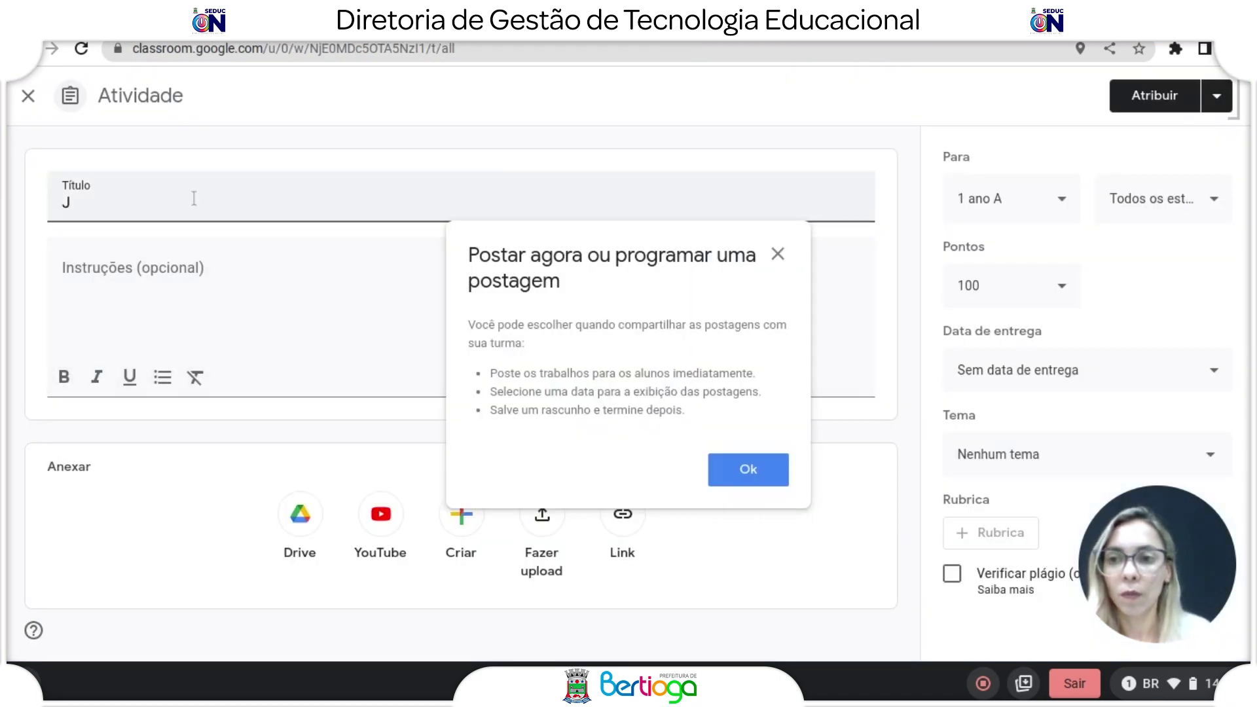
type("ogo ")
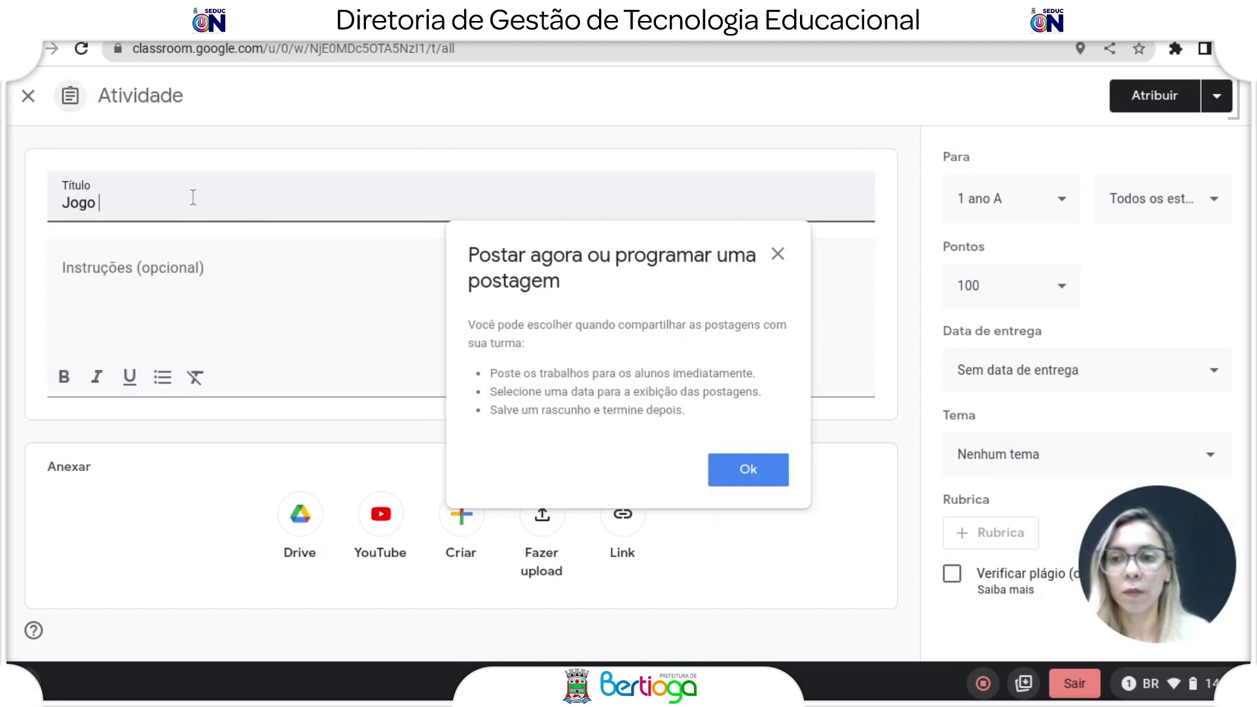
type("das frutas")
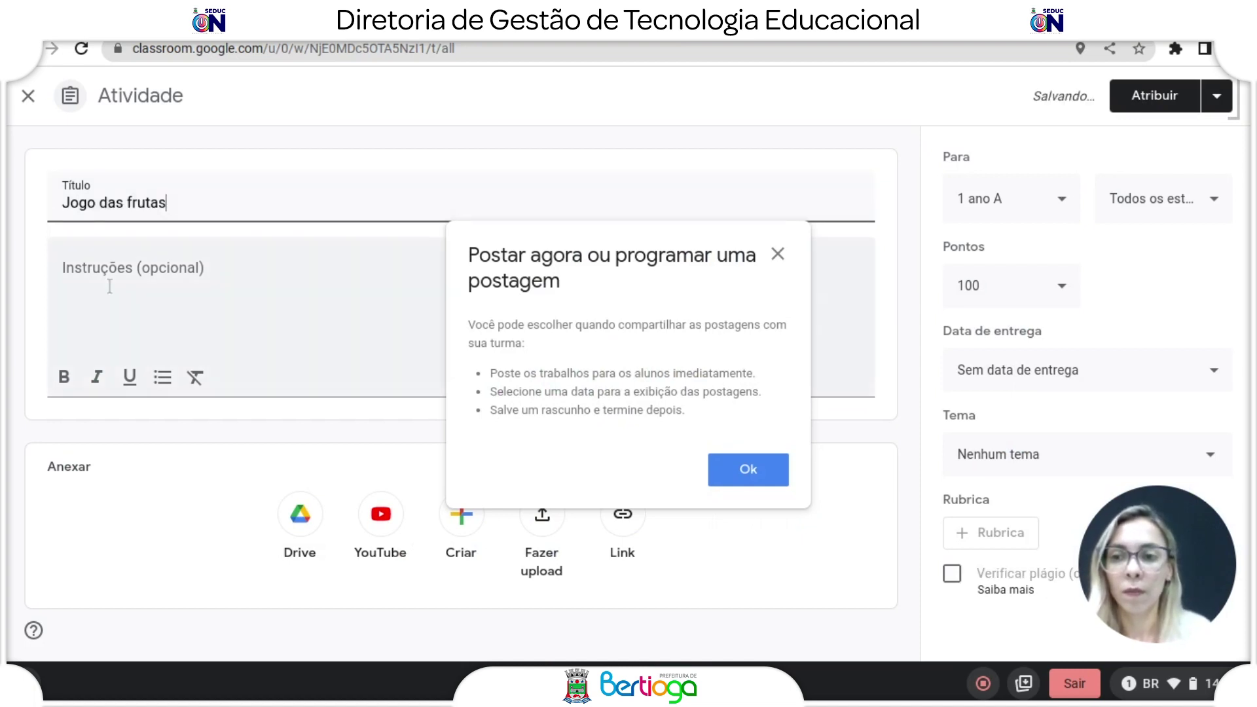
Step: Enter "Vamos jogar!" as the assignment's instructions and dismiss the notice about scheduling posts
left_click(103, 276)
type("V")
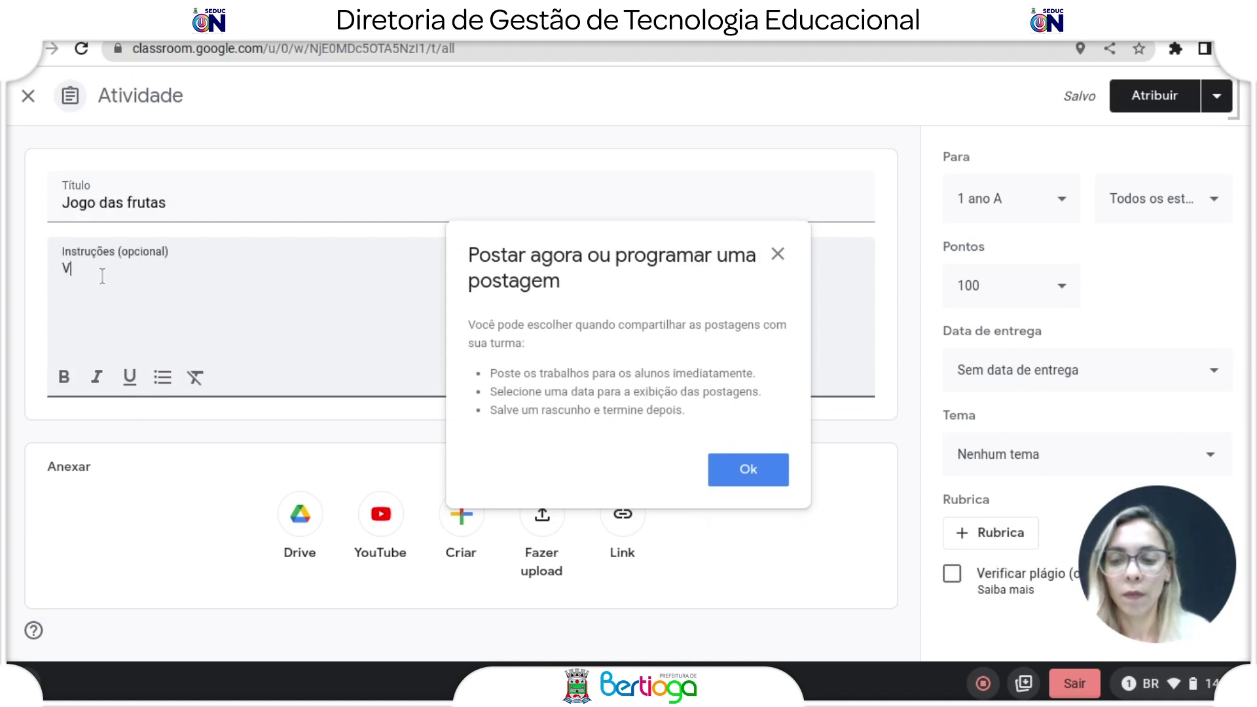
type("amos jo")
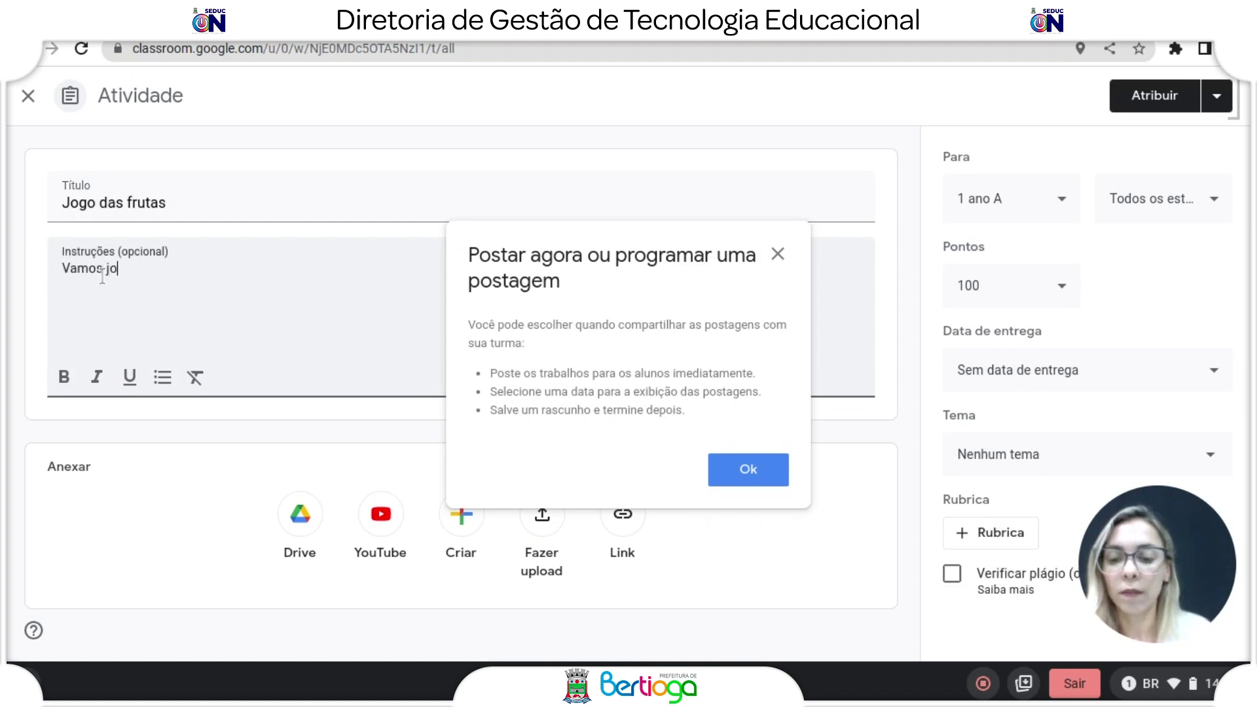
type("gar!")
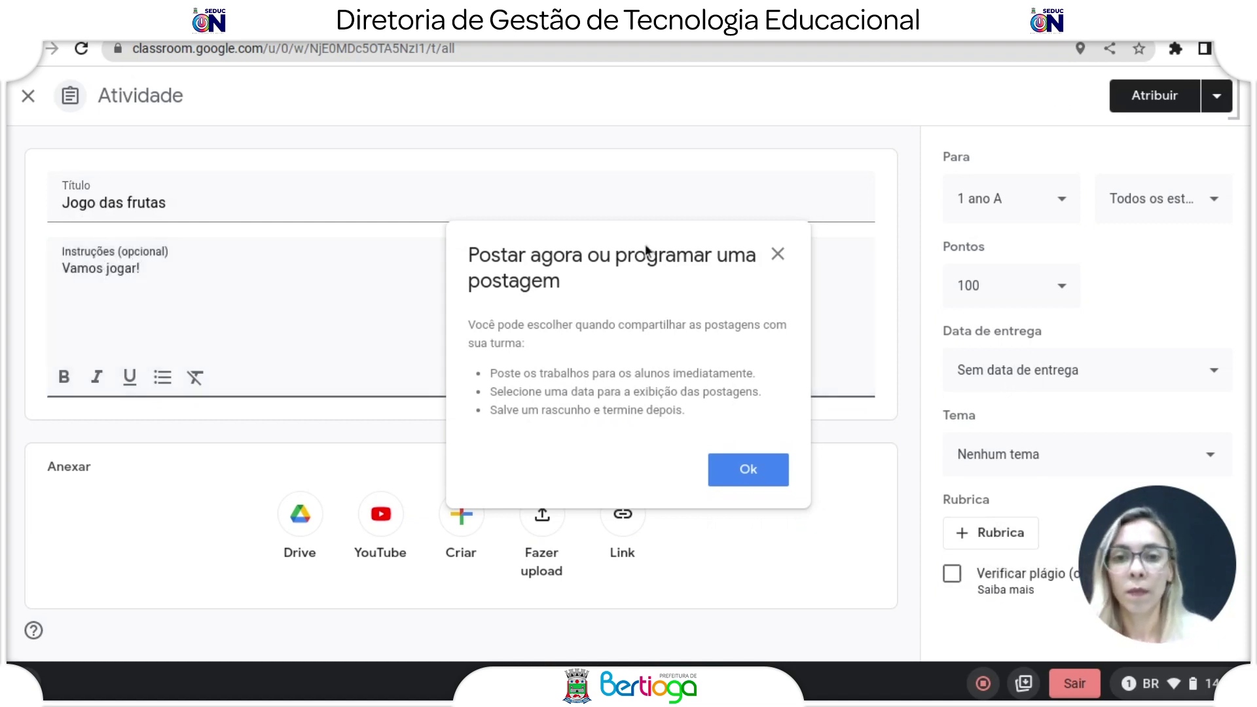
left_click(777, 254)
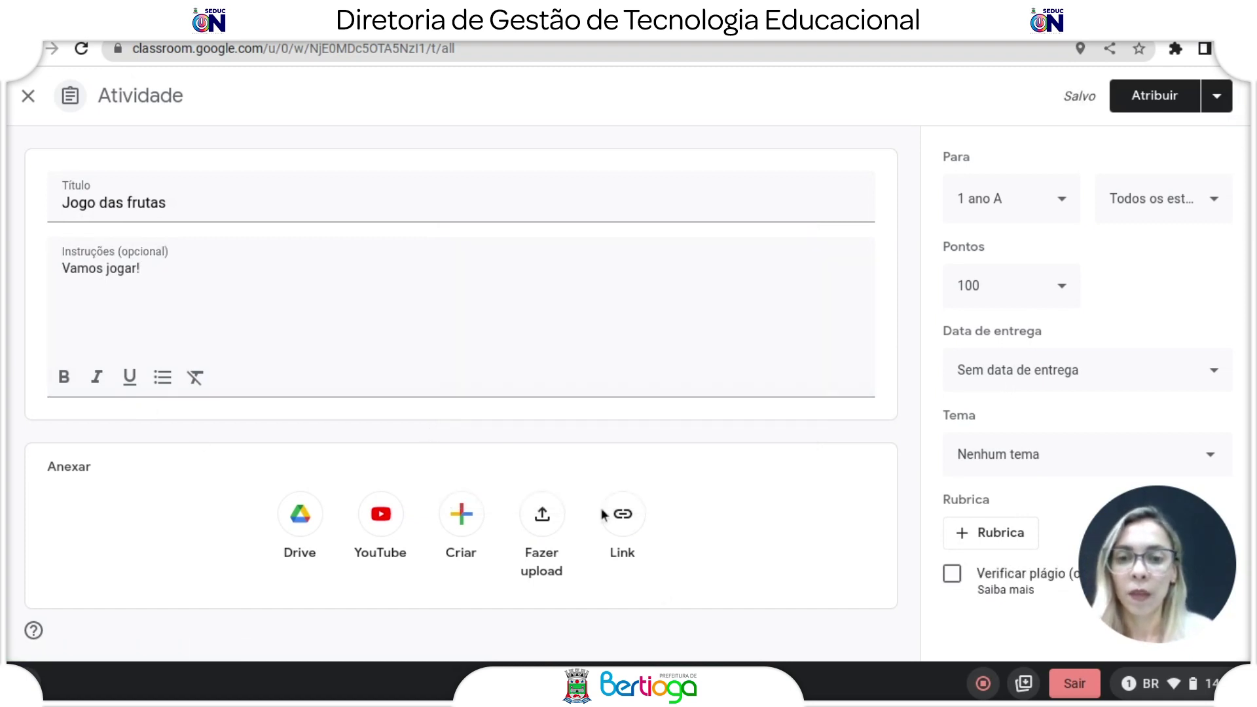
left_click(618, 524)
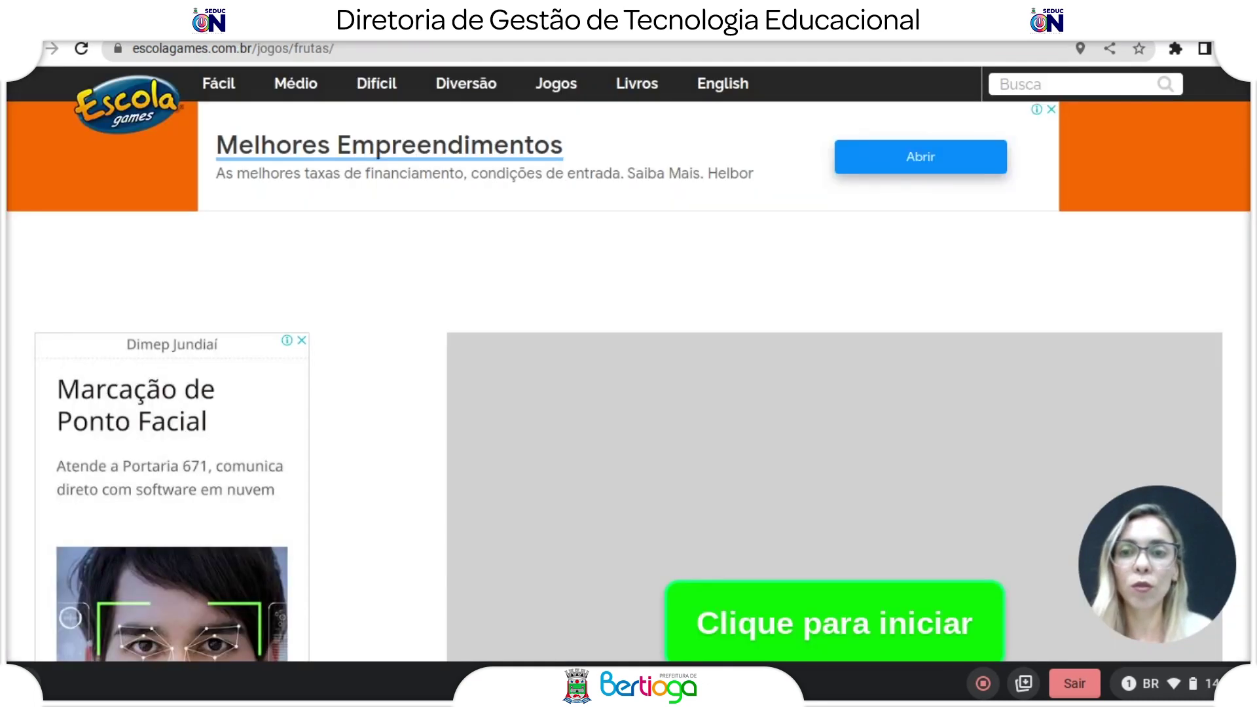
left_click(420, 48)
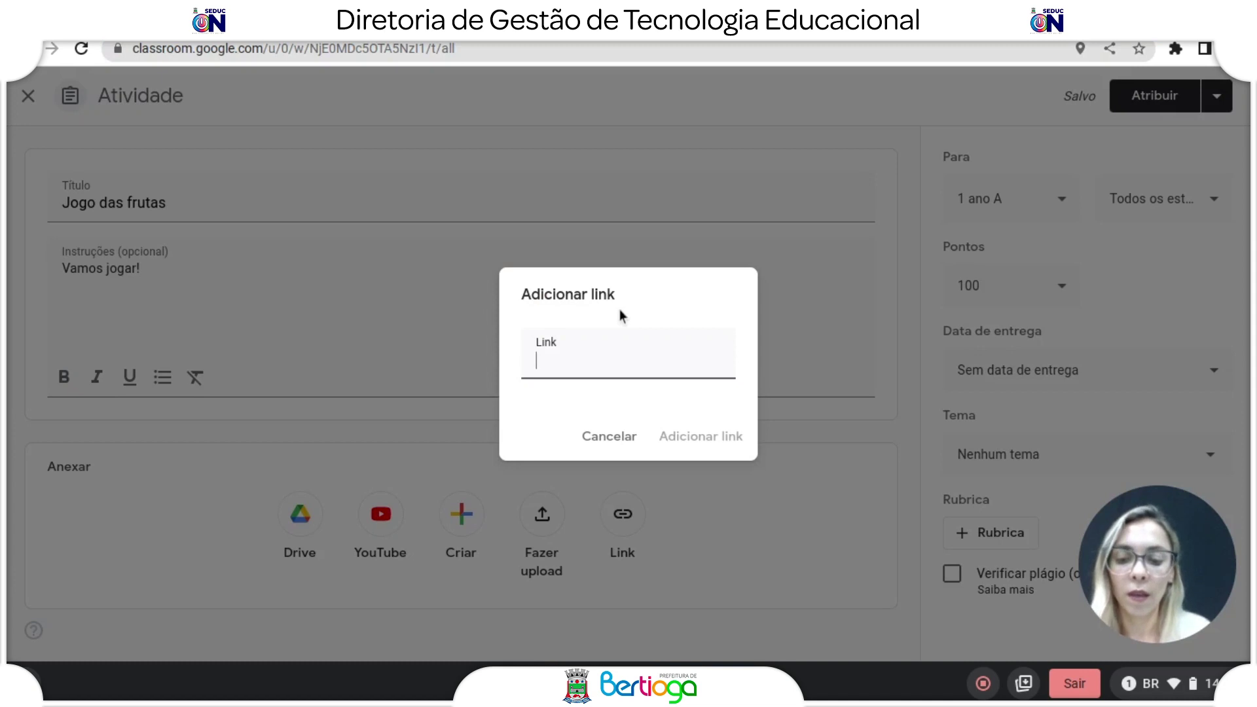
type("https://www.escolagames.com.br/jogos/frutas/")
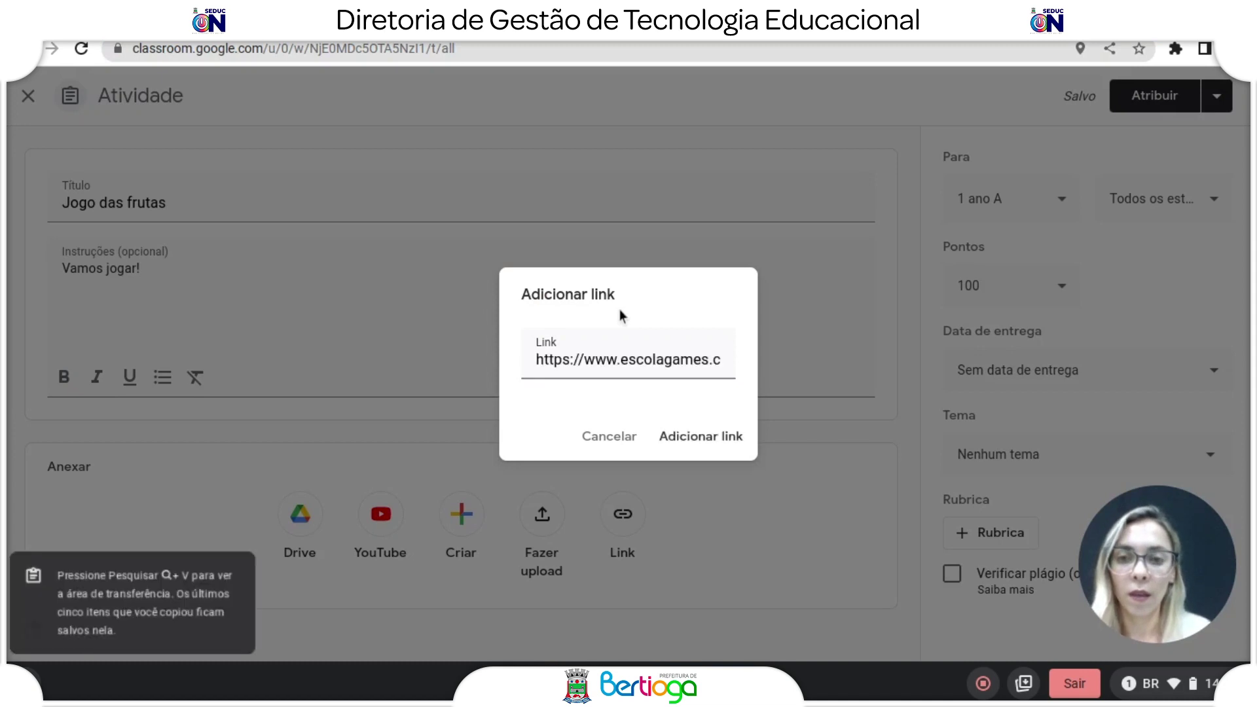
left_click(737, 443)
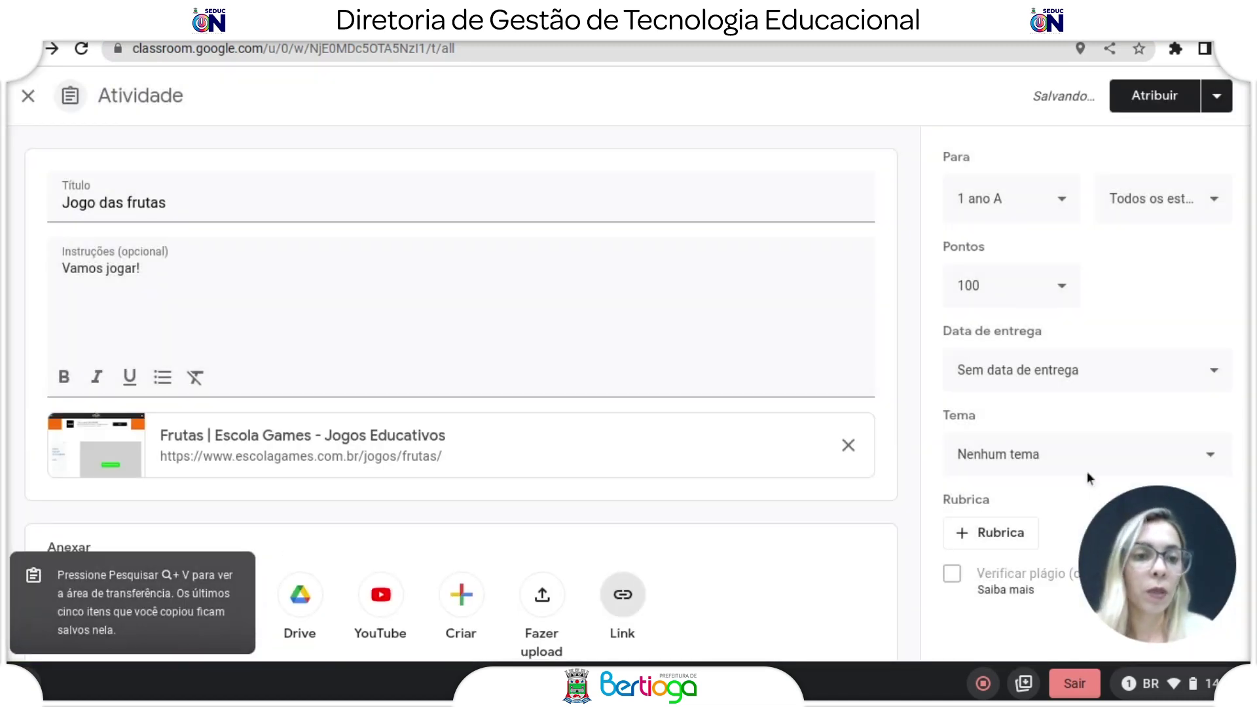
Step: Create the topic "JOGOS" for the assignment and assign it to the class
left_click(1082, 450)
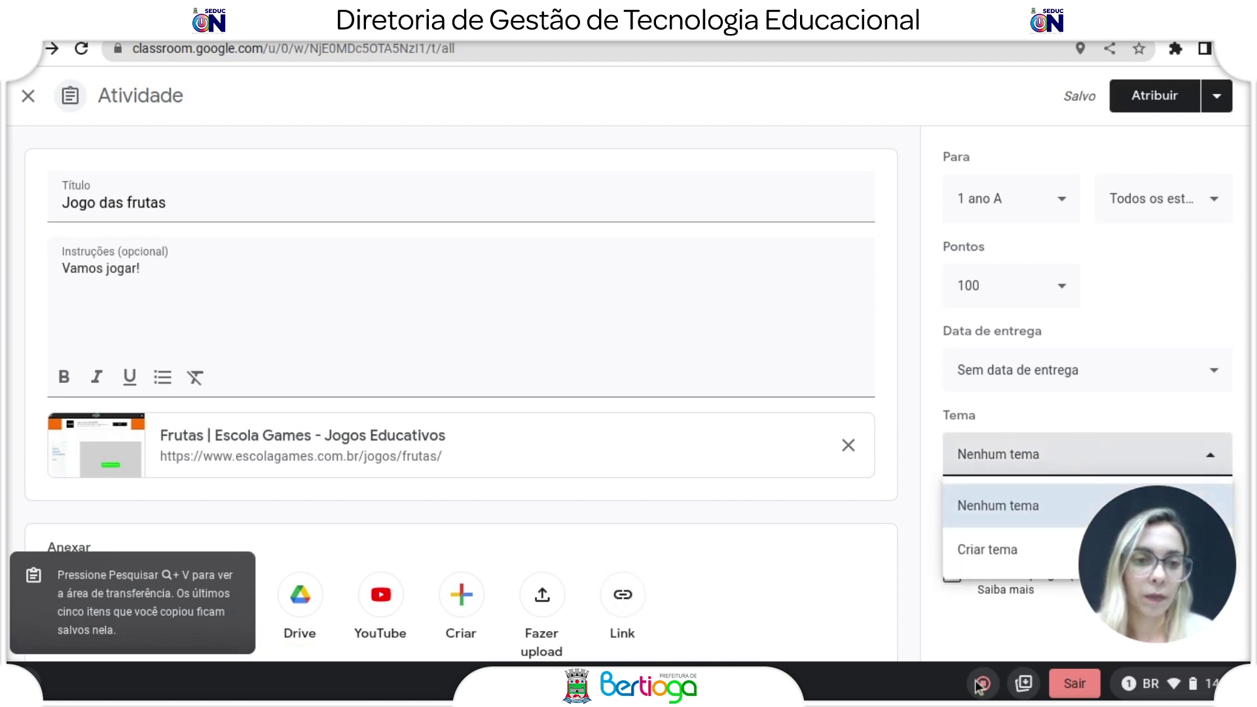
left_click(1006, 542)
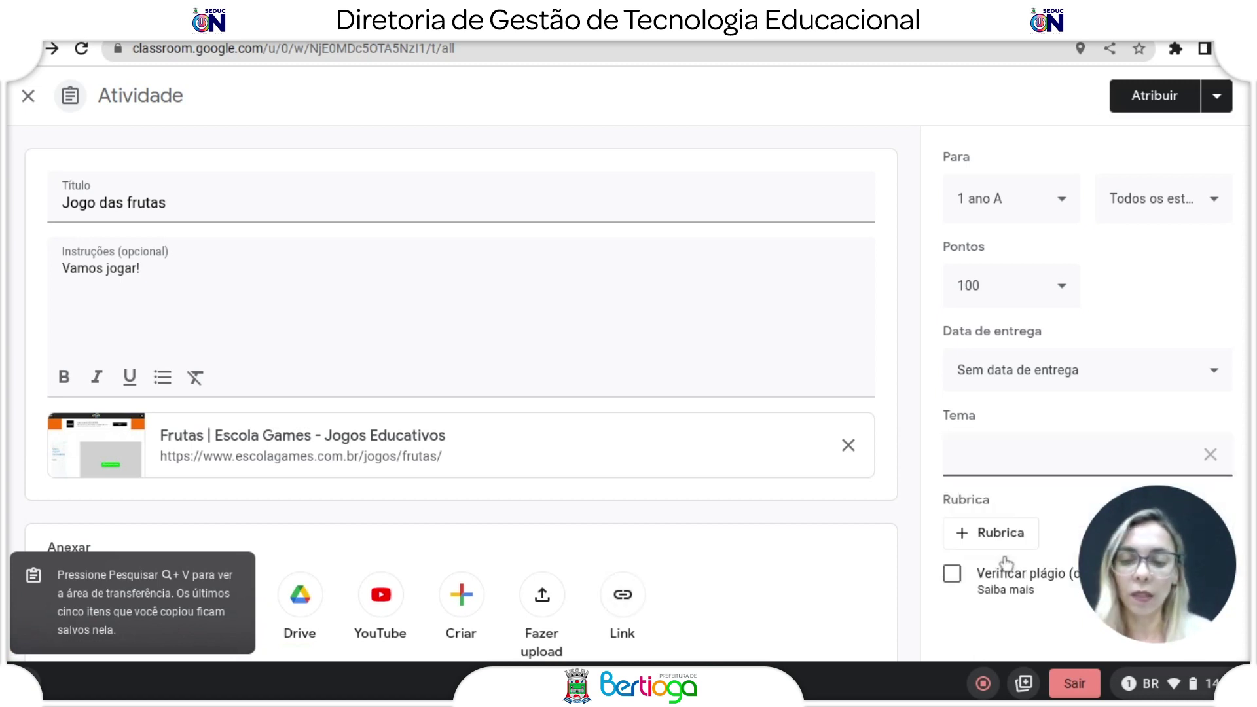
type("JO")
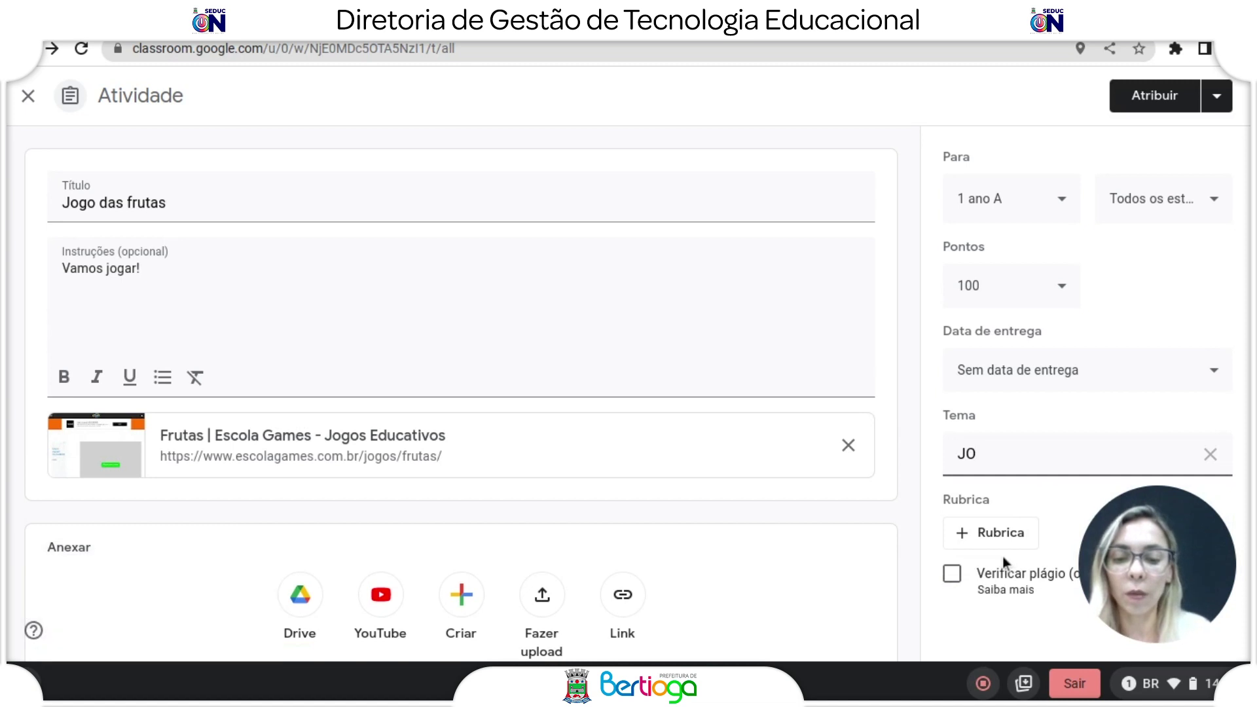
type("GOS")
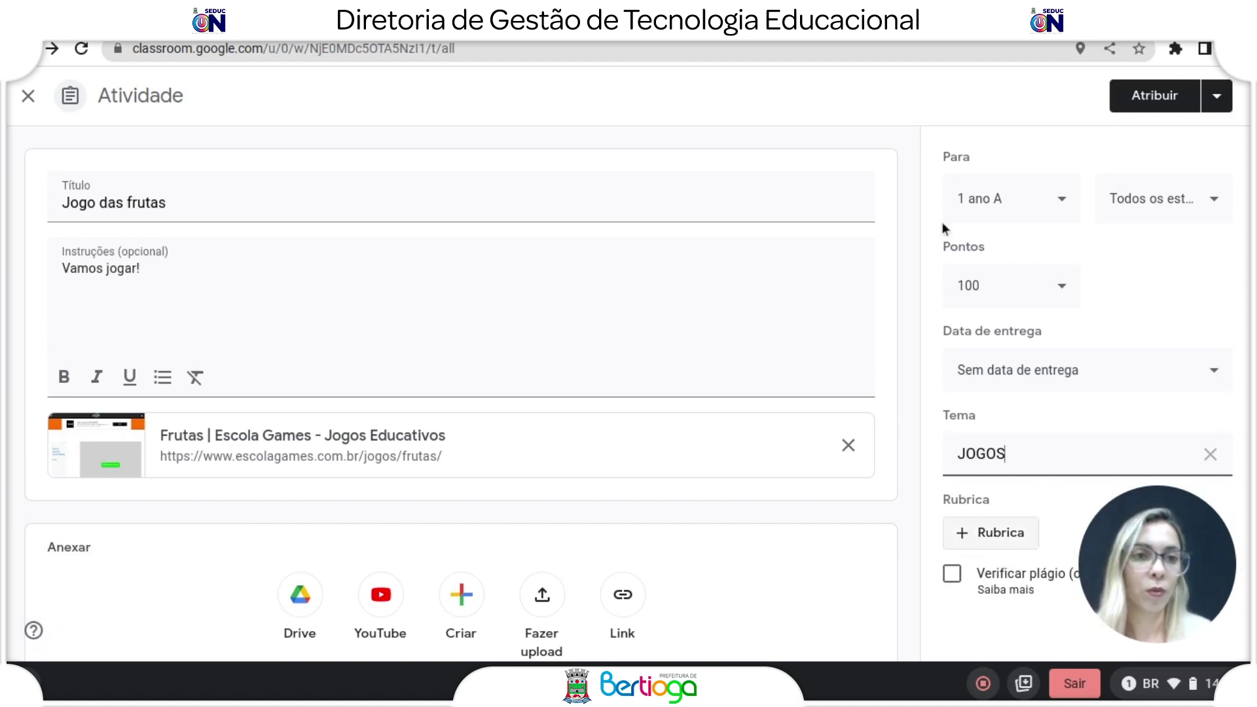
left_click(1141, 113)
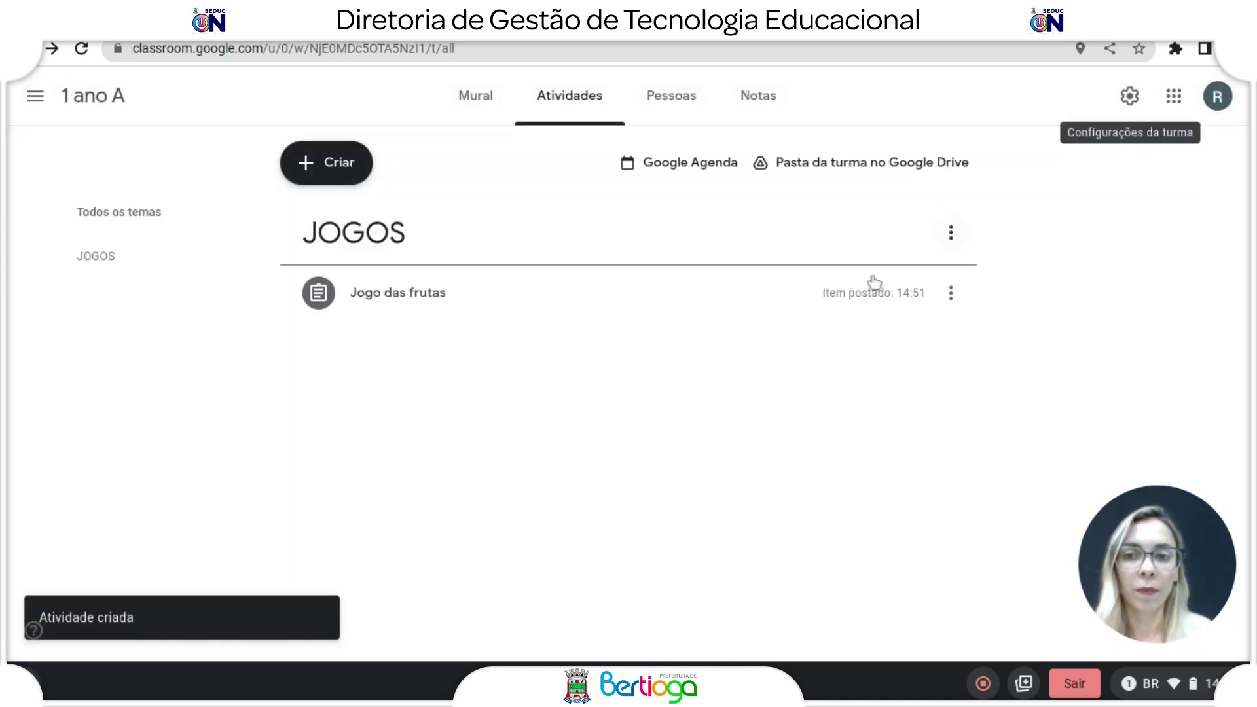
Step: Check the new post on the class stream and expand the Jogo das frutas assignment's details in the classwork
left_click(483, 97)
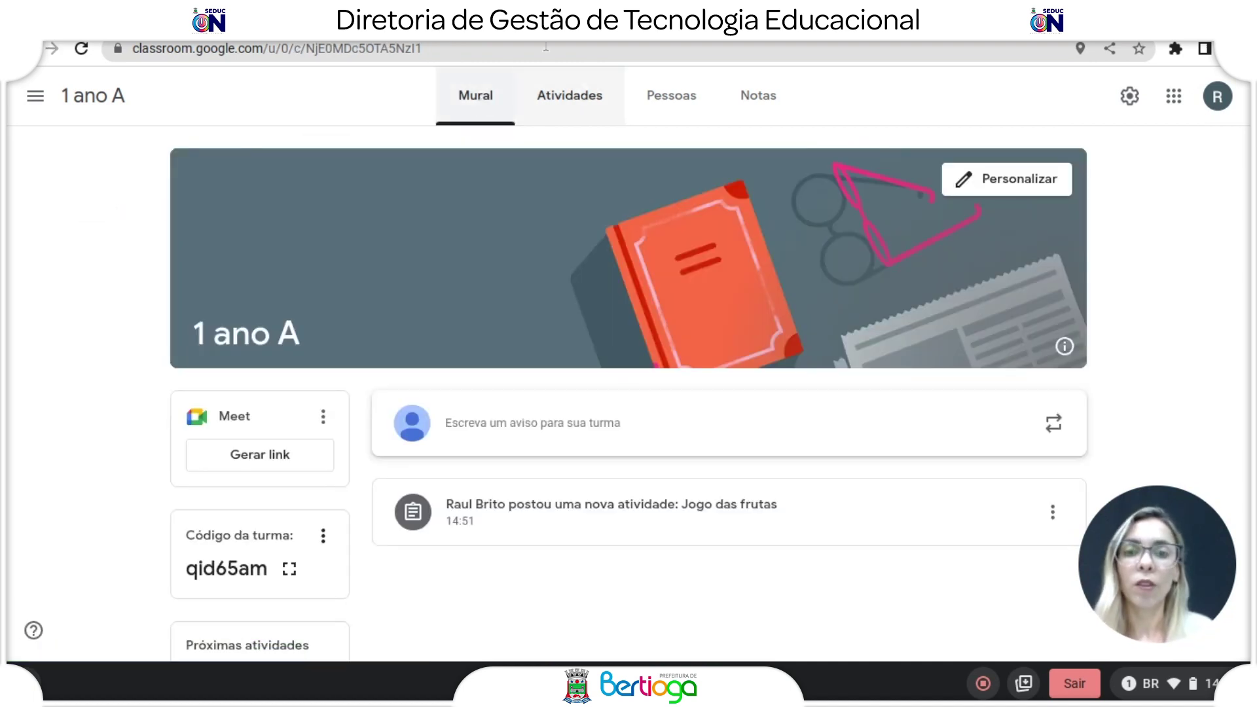
left_click(571, 112)
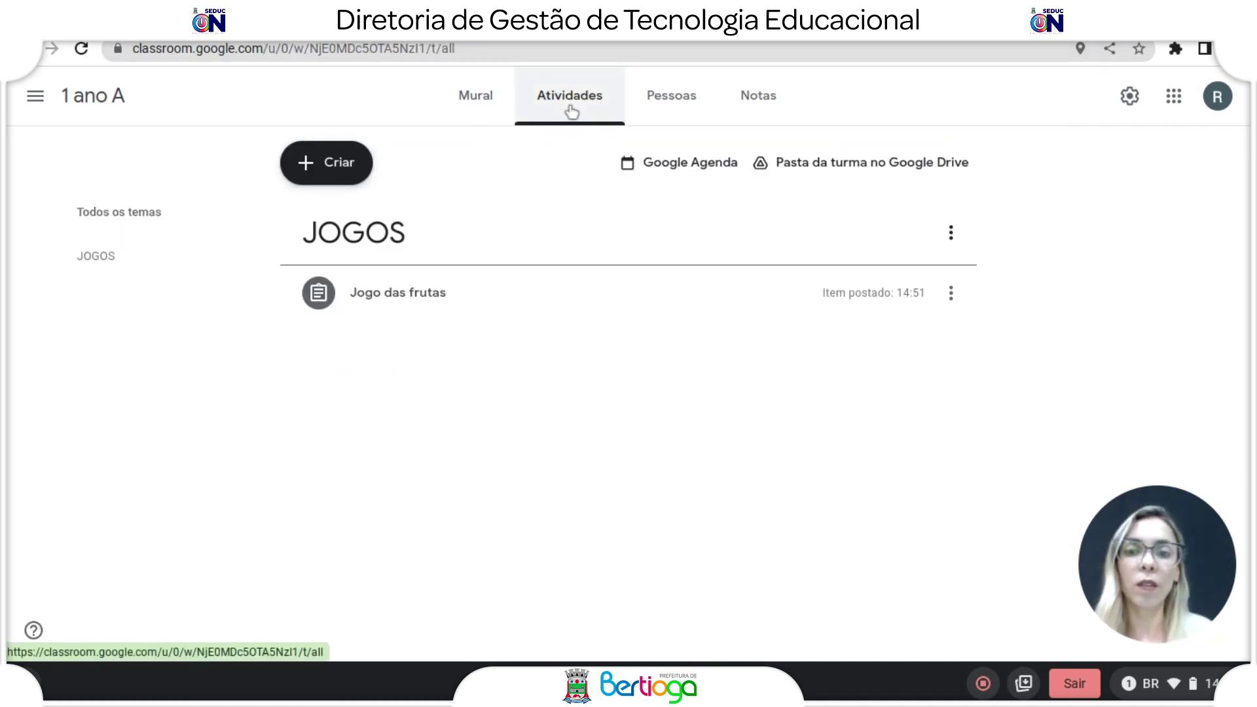
left_click(403, 305)
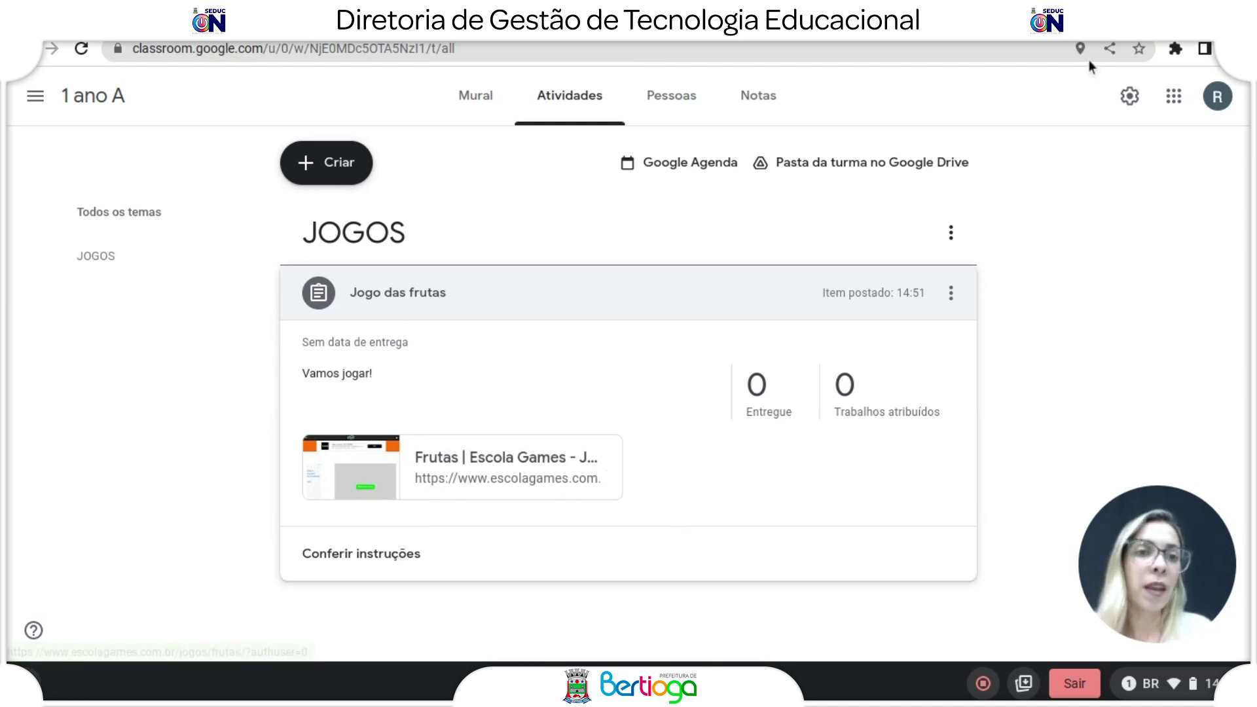
Step: Review the class settings, including the class details and general options, and return to the classwork
left_click(1129, 96)
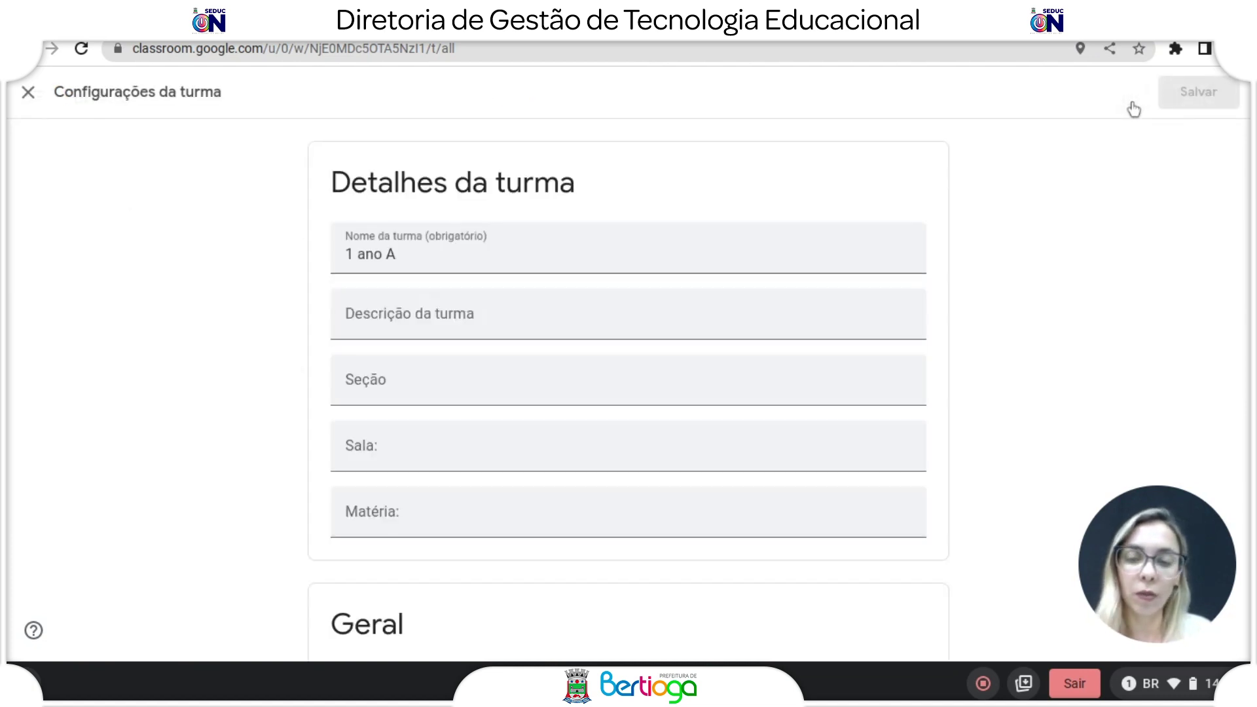
scroll(1130, 101, "down", 10)
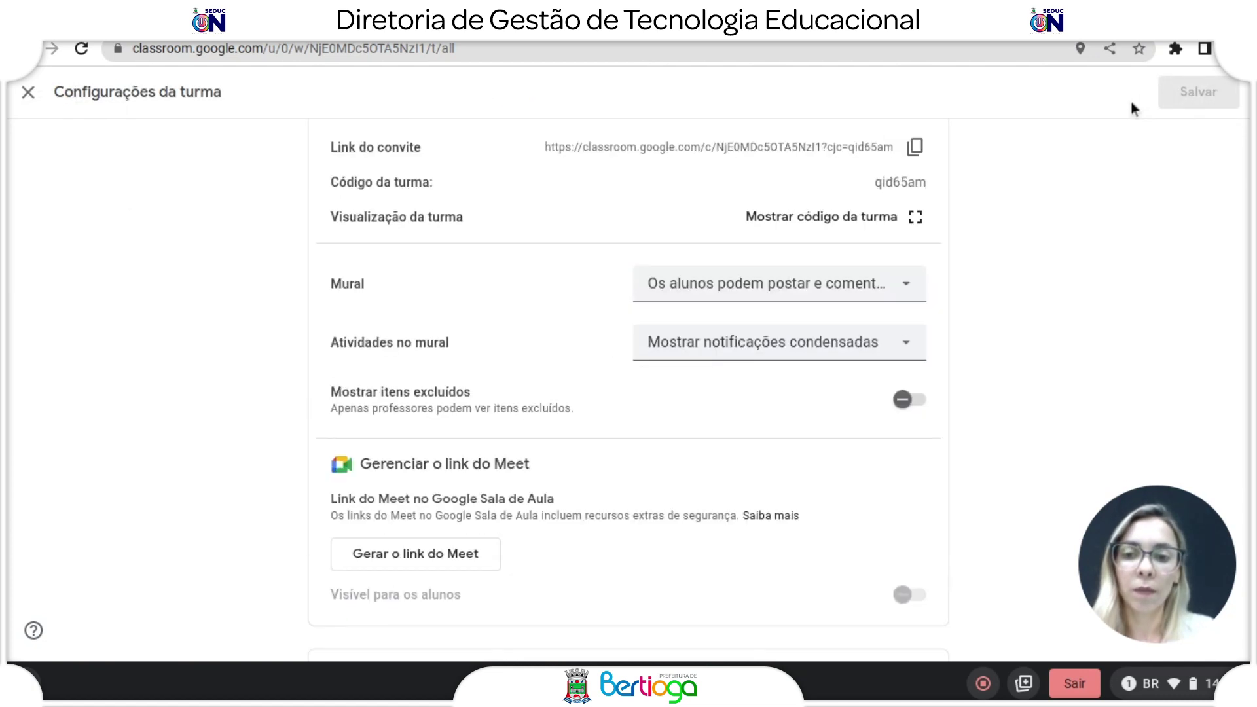
scroll(1129, 101, "up", 6)
scroll(1131, 103, "up", 3)
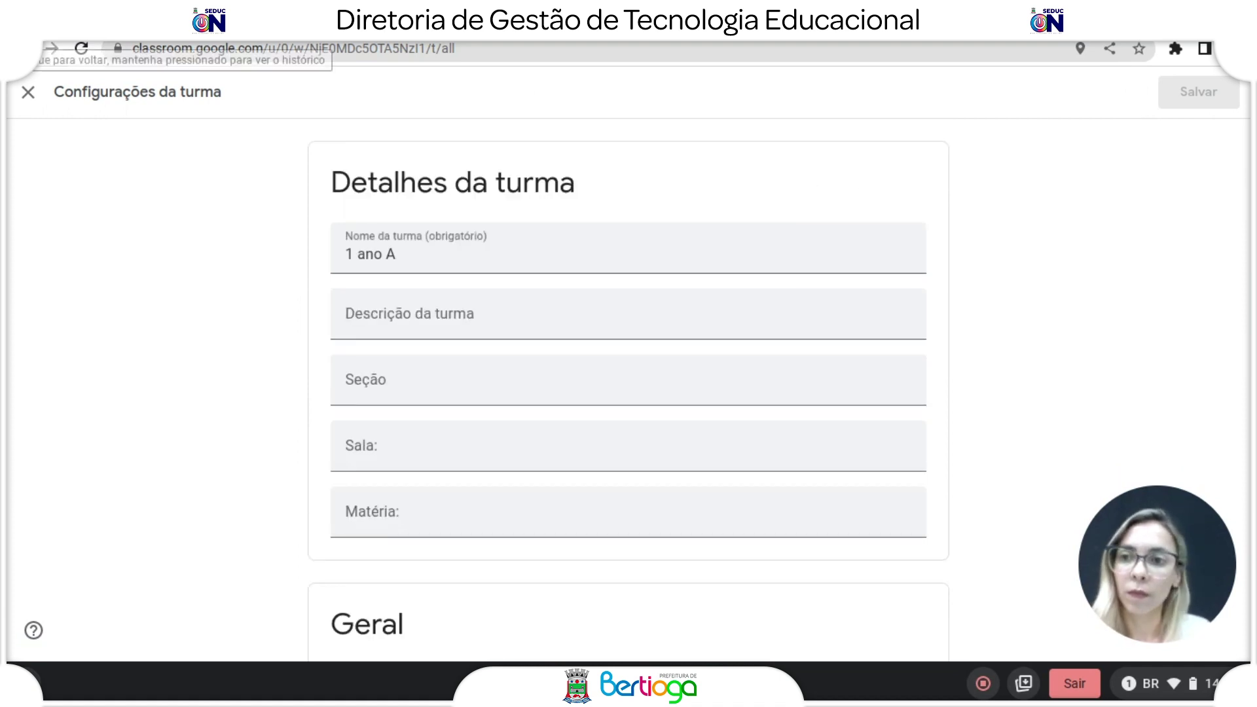
left_click(21, 48)
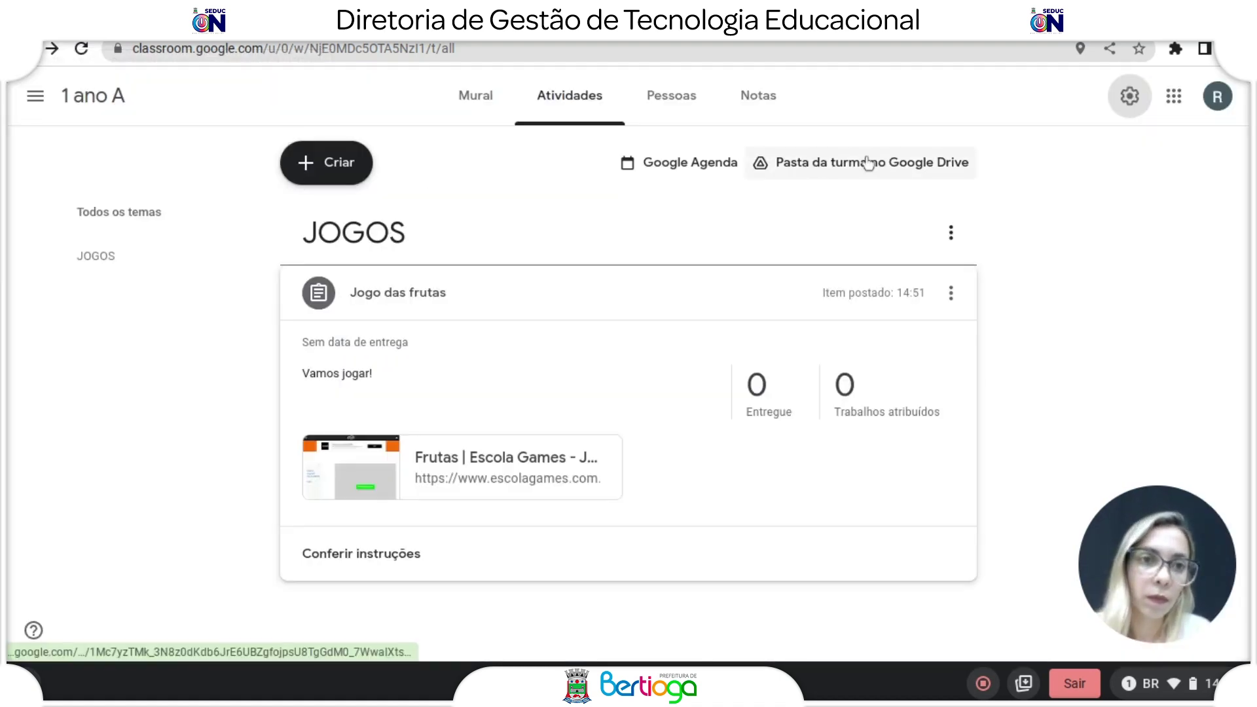
Step: Look up two students by name in the school directory and send them both invitations to join the class
left_click(715, 104)
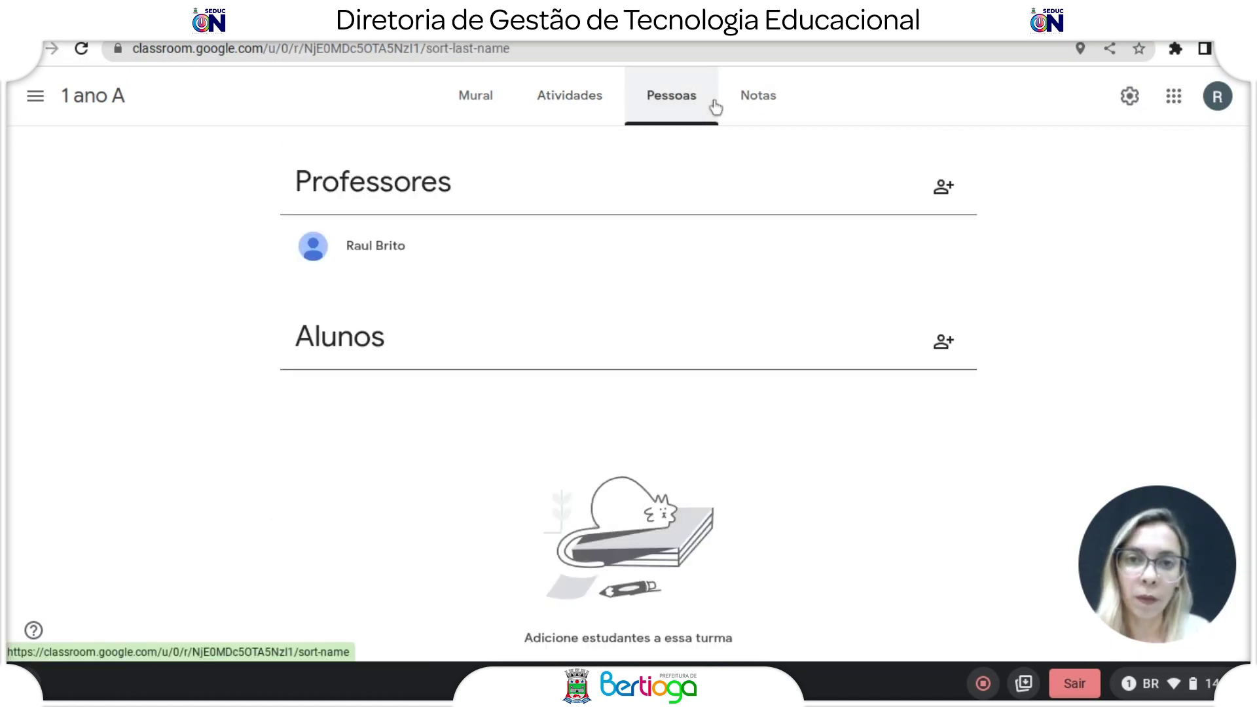
left_click(943, 341)
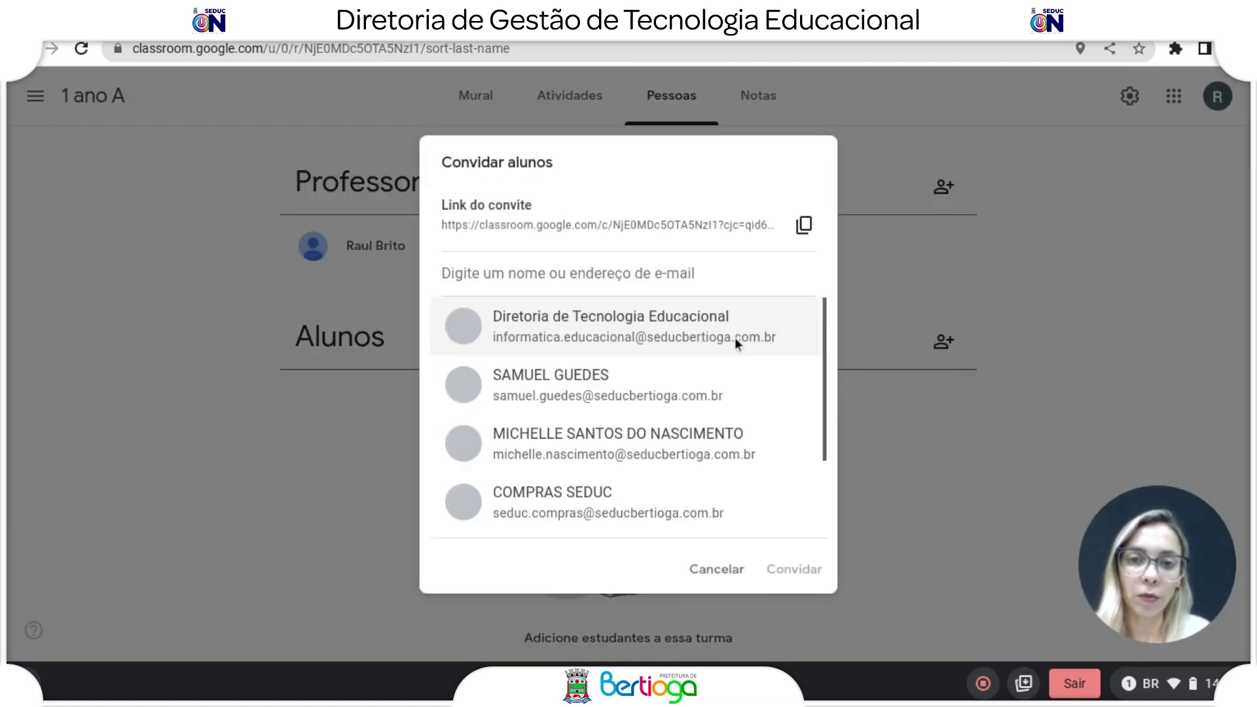
left_click(681, 269)
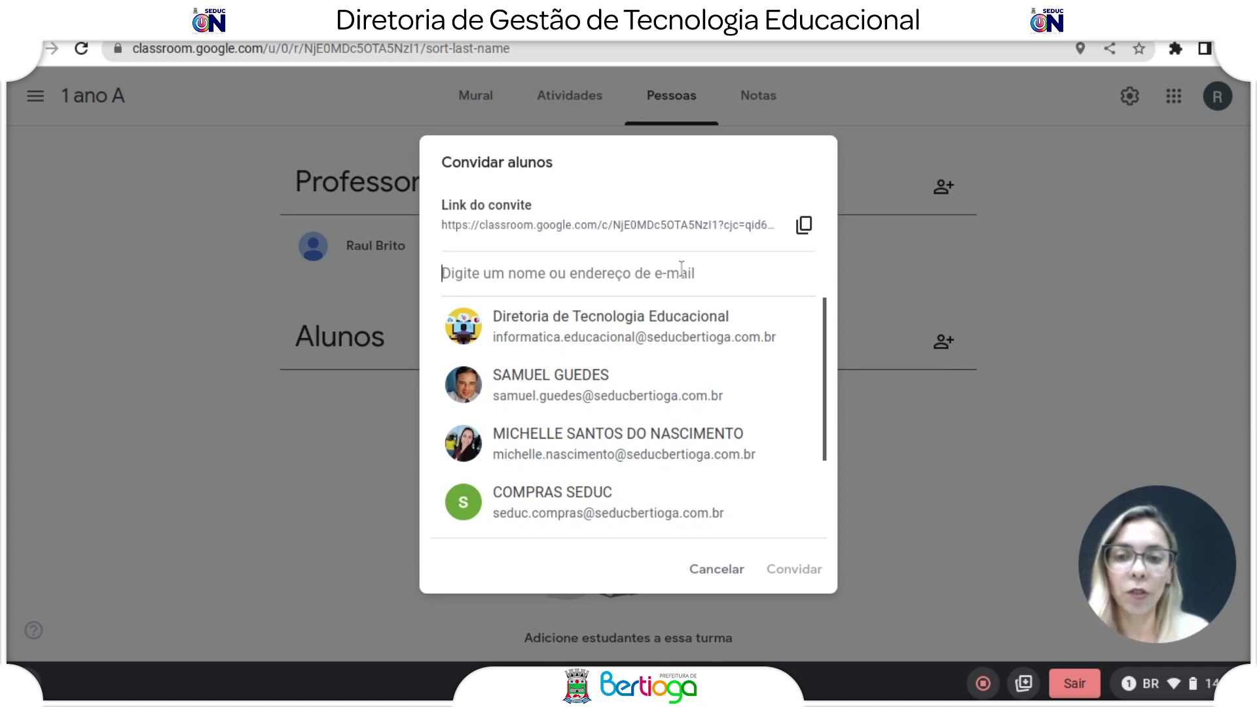
type("mi")
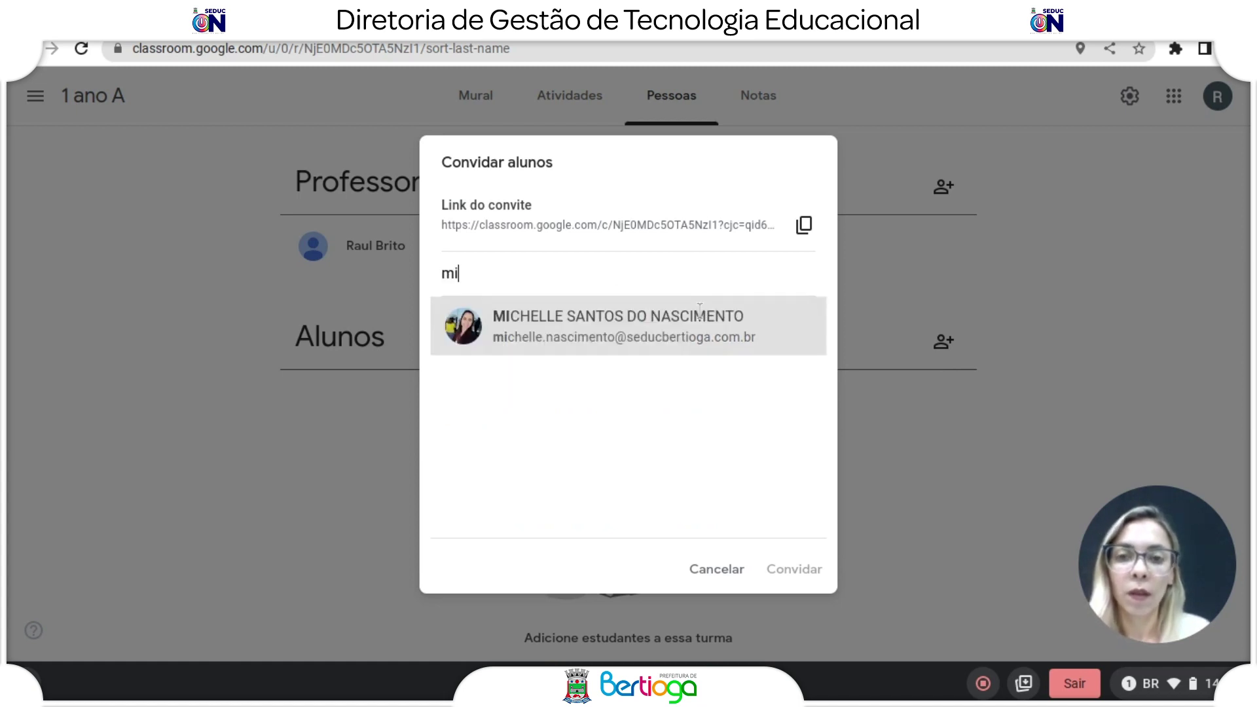
left_click(696, 334)
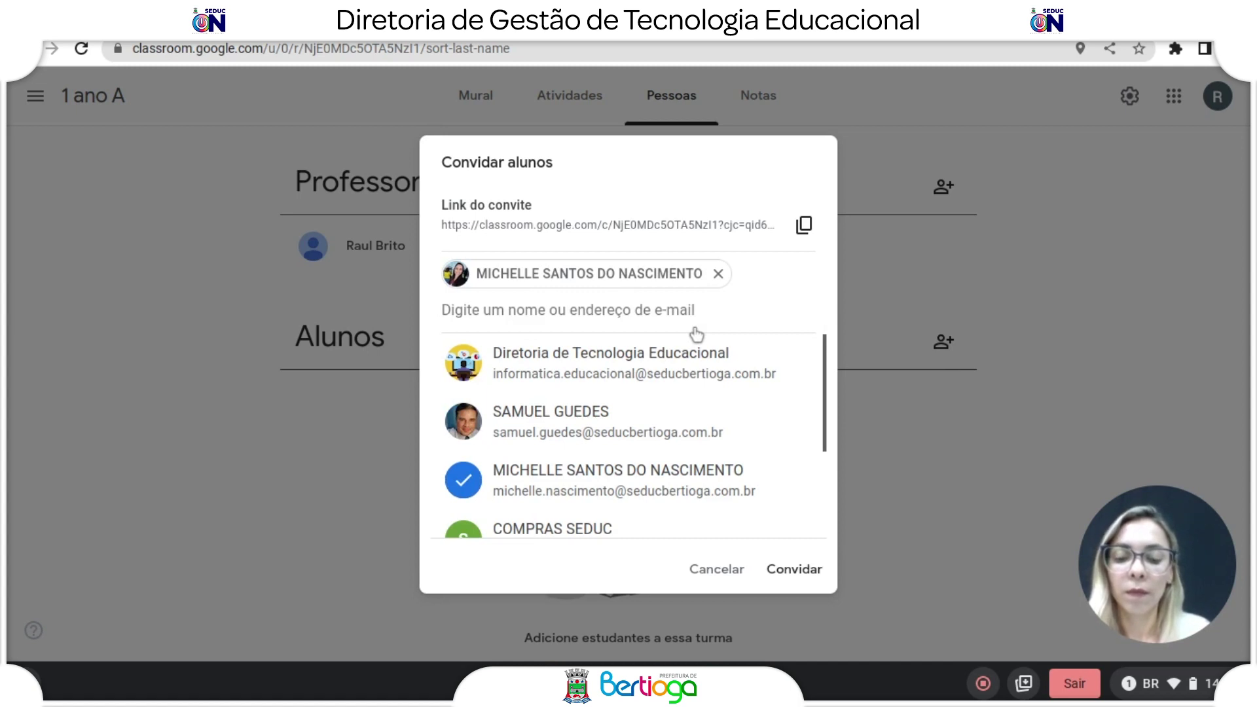
type("eve")
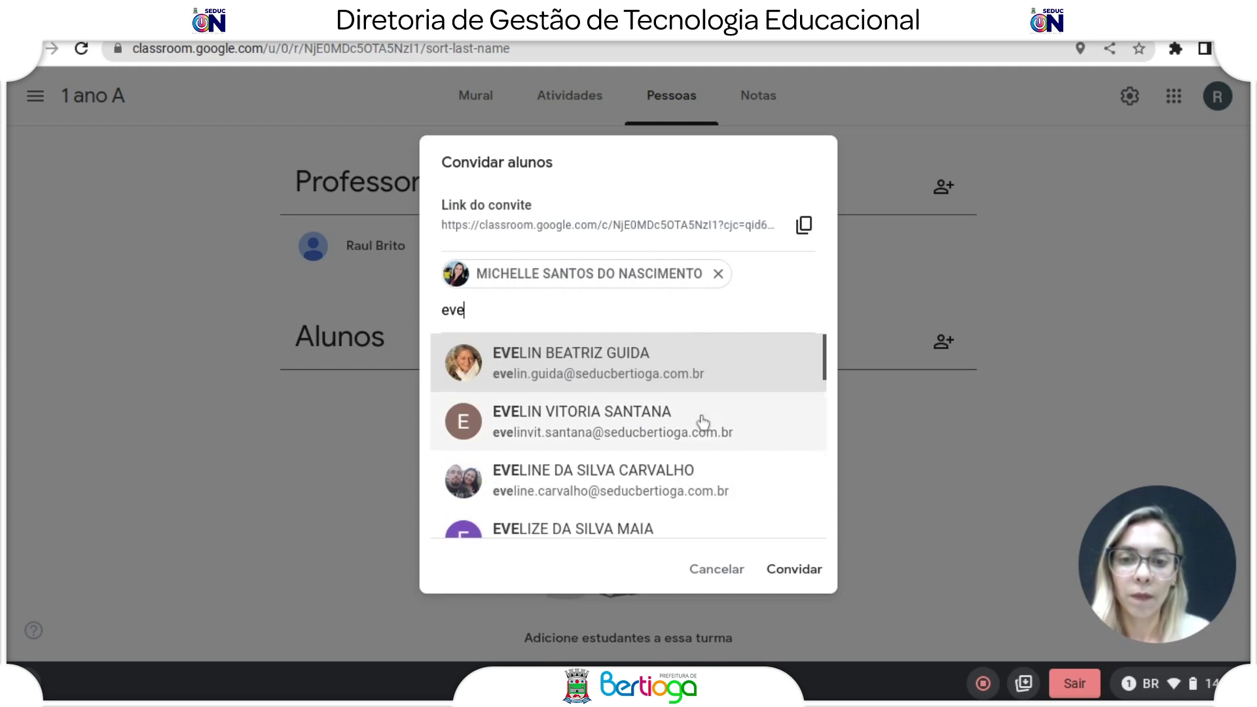
left_click(704, 473)
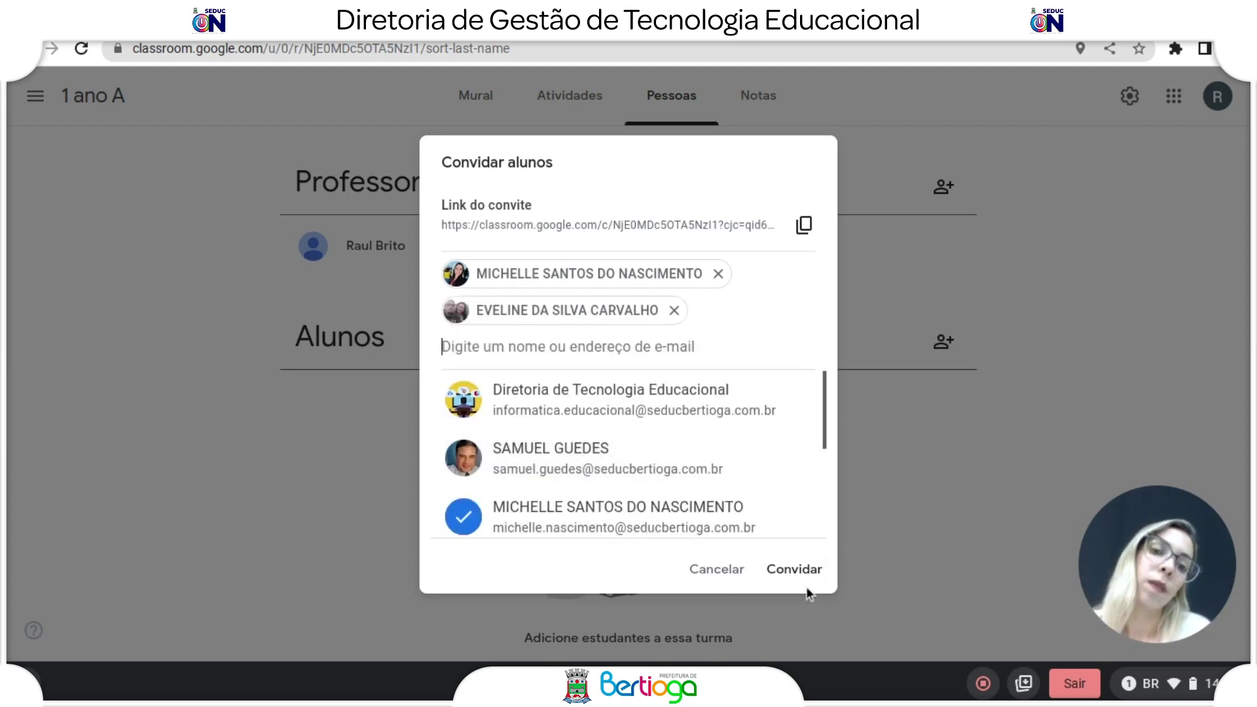
left_click(794, 569)
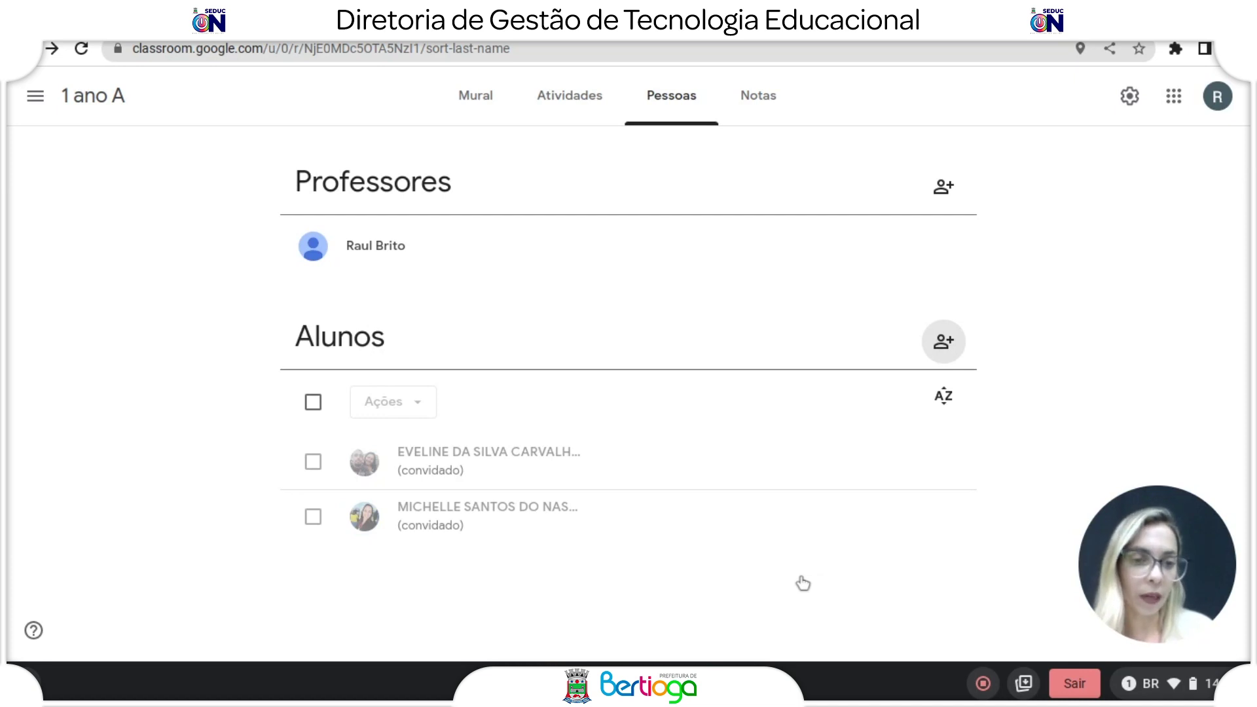
Step: Open the fruit game link attached to the Jogo das frutas assignment and start the game, skipping the video ad
left_click(556, 120)
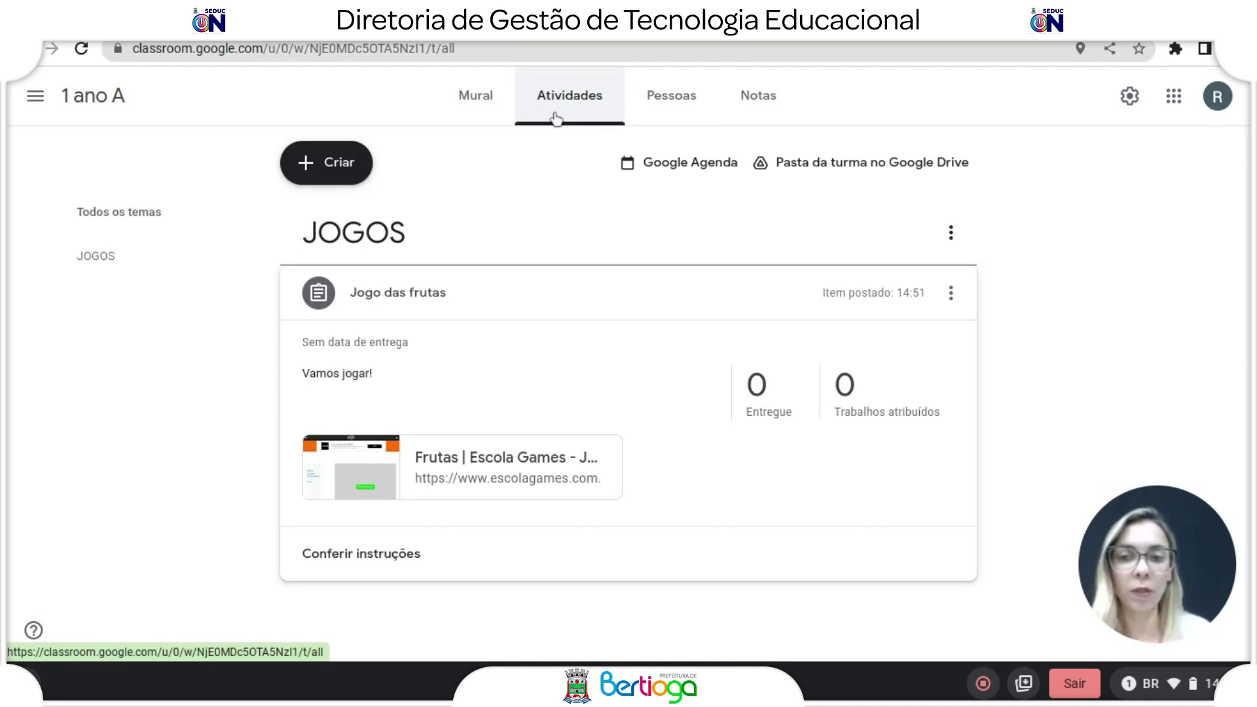
left_click(432, 483)
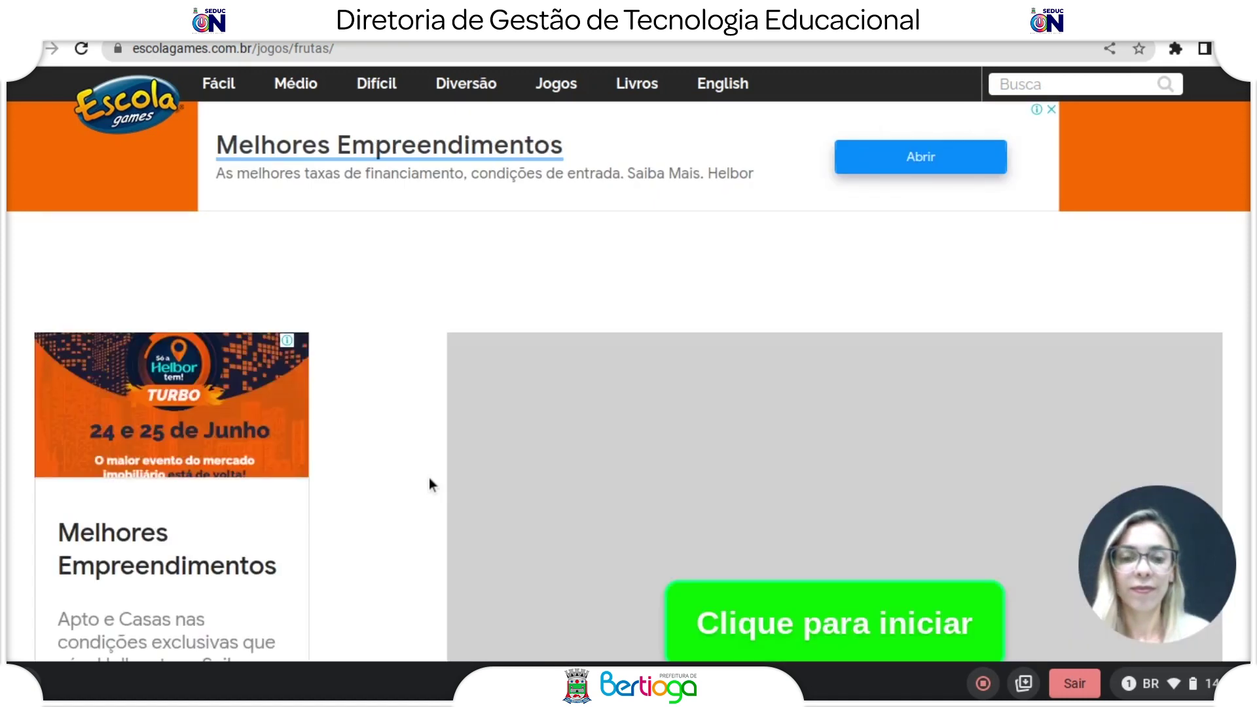
scroll(430, 480, "down", 3)
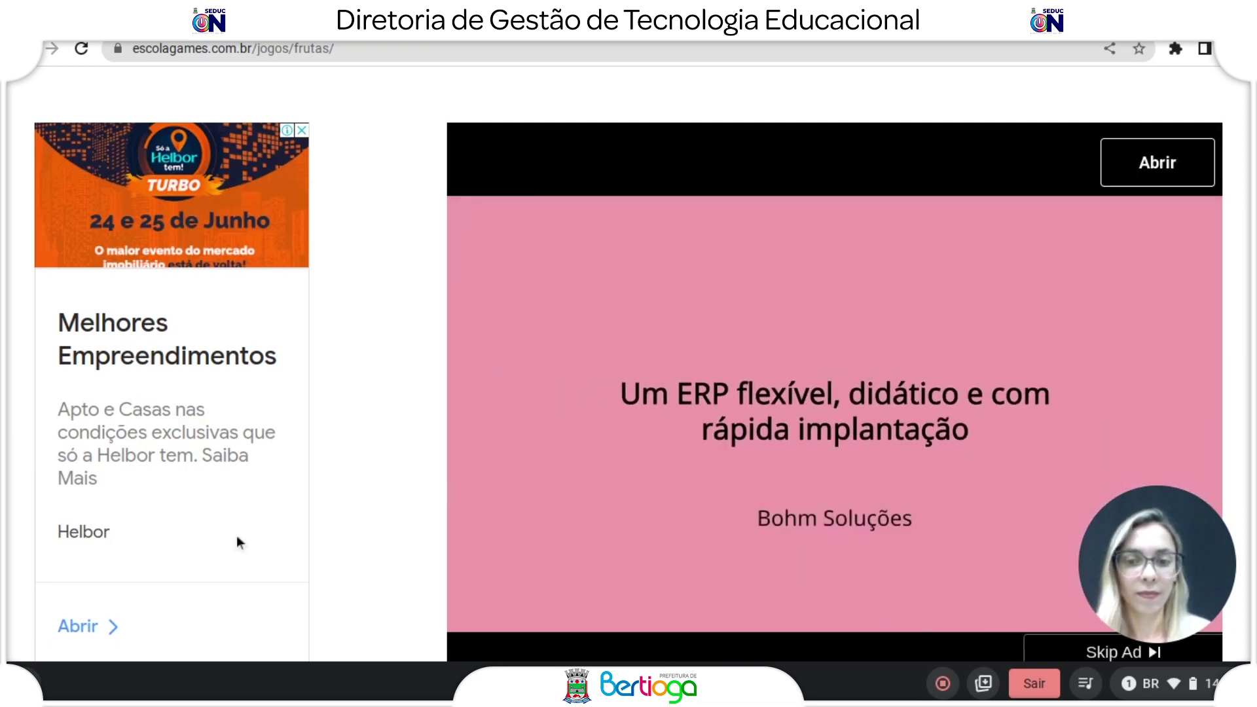
left_click(1195, 449)
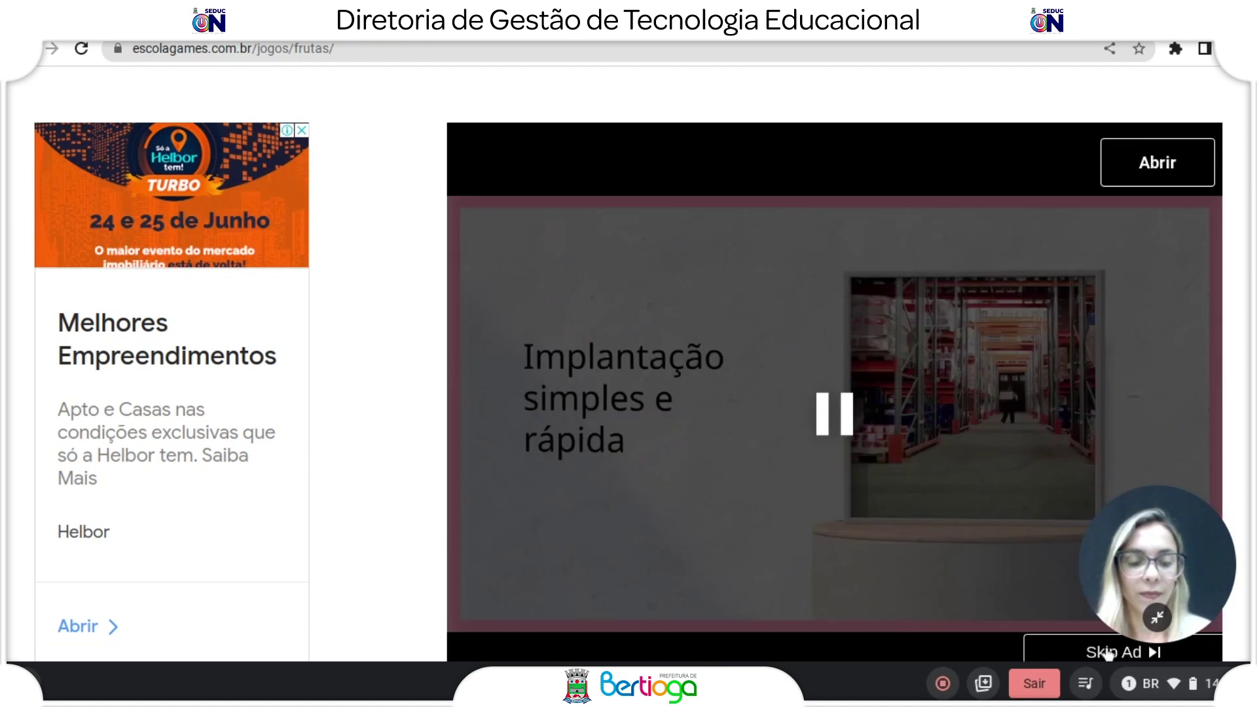
left_click(1113, 652)
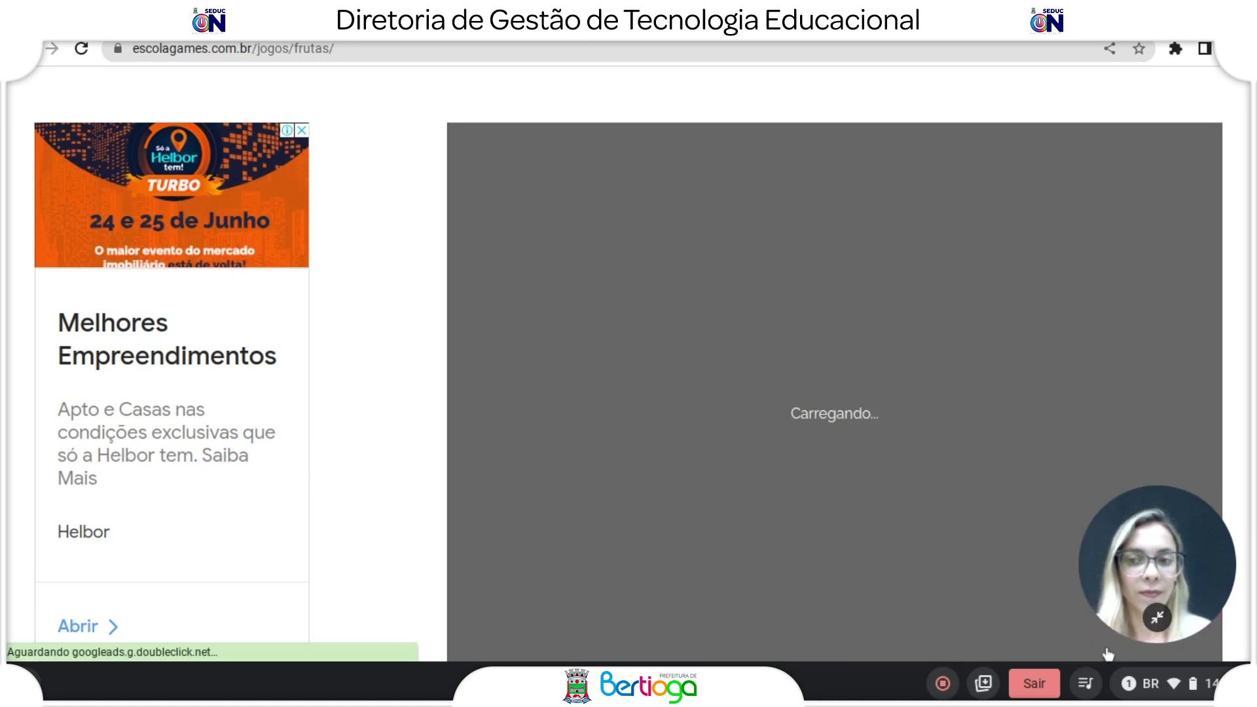